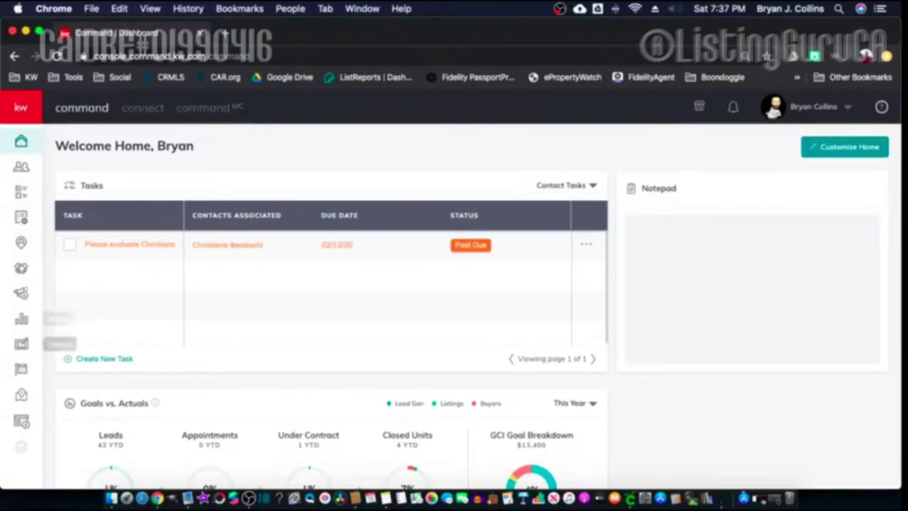
# Open My SmartPlans and review the list of People Plans with their contacts, durations and touches.
pyautogui.click(21, 217)
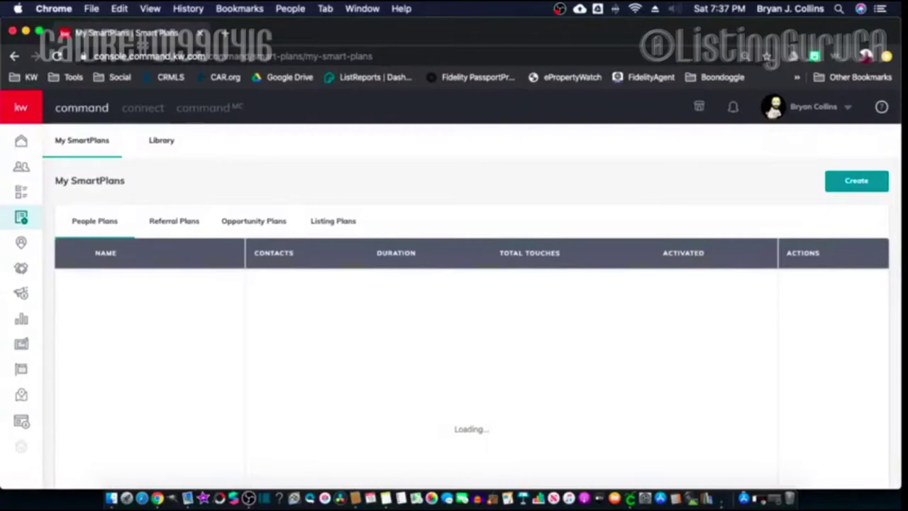
pyautogui.scroll(-2, 468, 304)
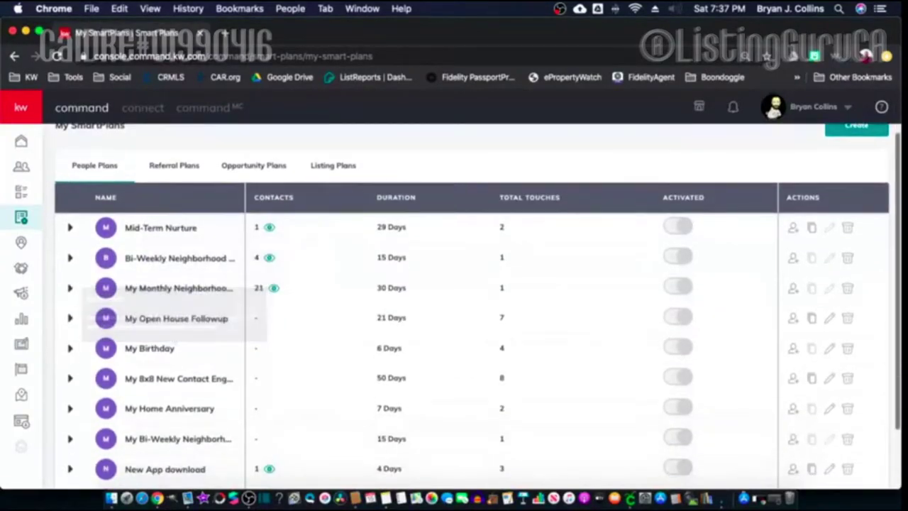
pyautogui.scroll(-3, 468, 304)
pyautogui.scroll(2, 468, 305)
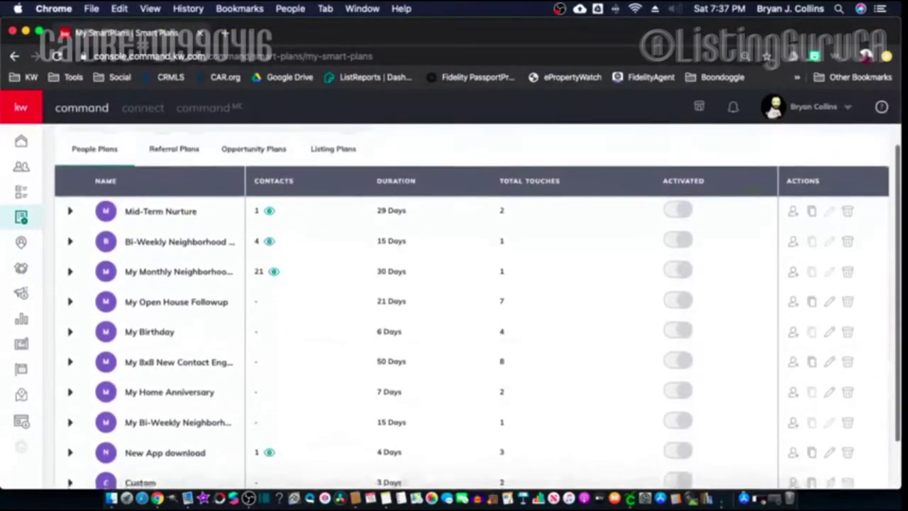
pyautogui.scroll(-1, 468, 305)
pyautogui.scroll(4, 468, 305)
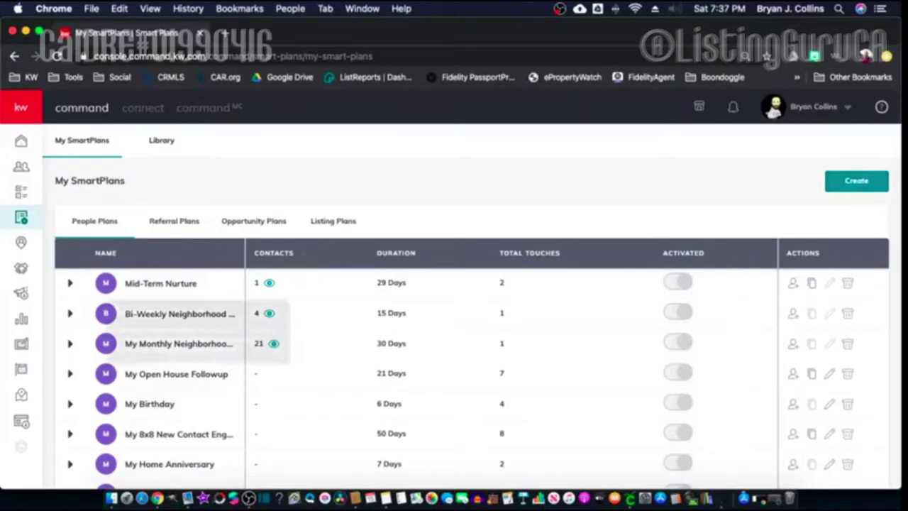
pyautogui.scroll(-5, 454, 320)
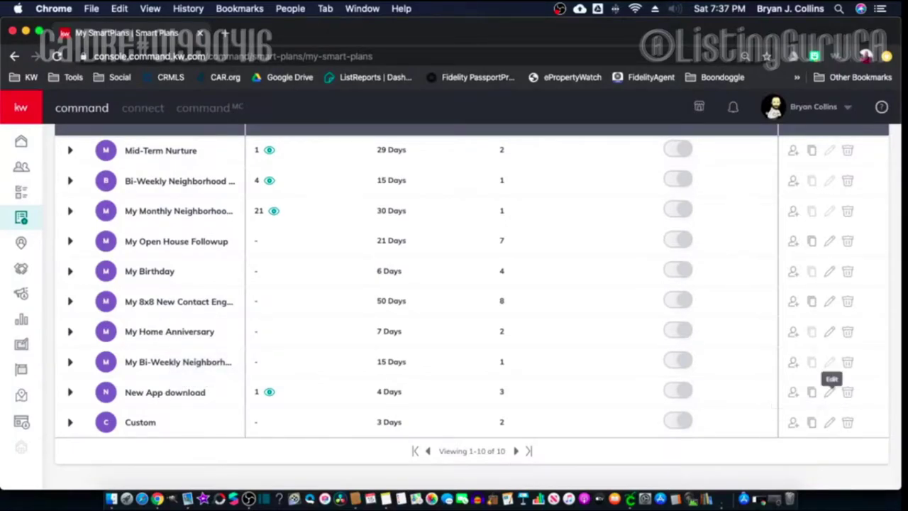
# Open the New App download plan for editing and review its opening delay and email steps.
pyautogui.click(828, 391)
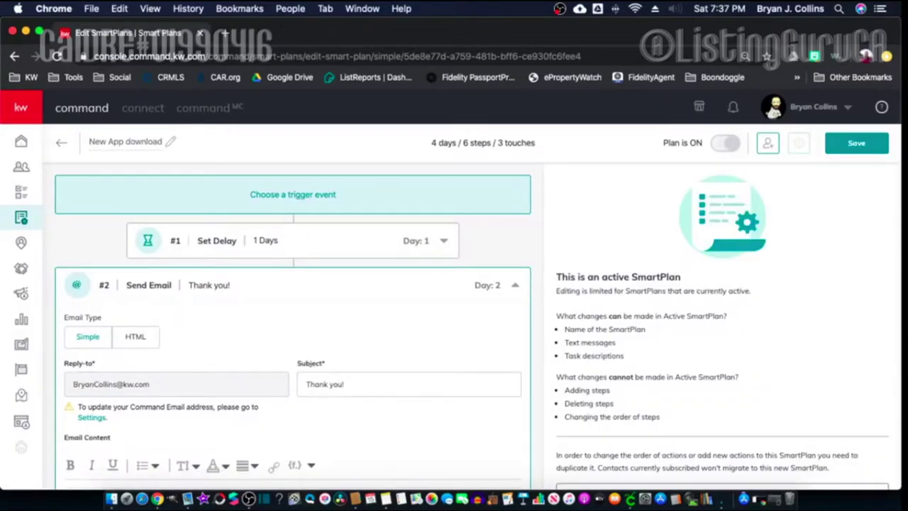
pyautogui.scroll(-3, 298, 397)
pyautogui.scroll(3, 298, 397)
pyautogui.scroll(-1, 471, 294)
pyautogui.scroll(1, 471, 294)
pyautogui.scroll(-1, 471, 293)
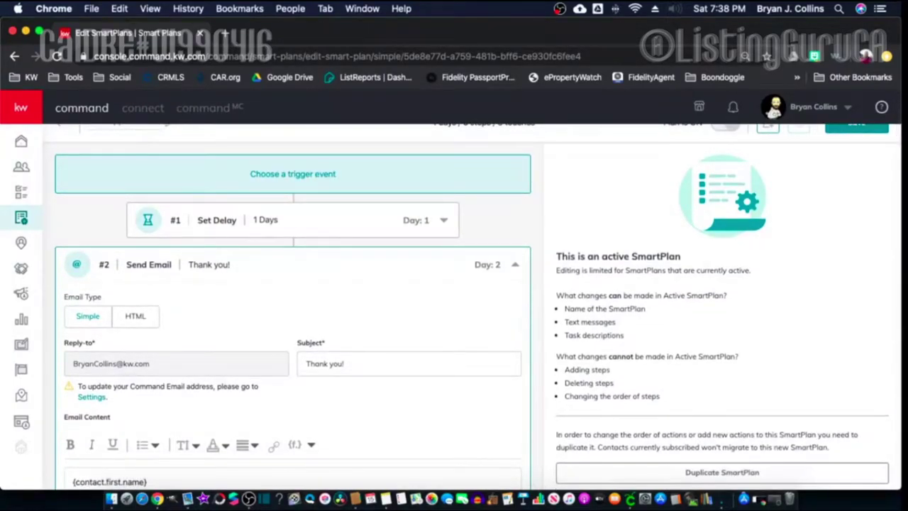
# Add a comma after the {contact.first.name} greeting in the content of the "Thank you!" email.
pyautogui.scroll(-1, 472, 294)
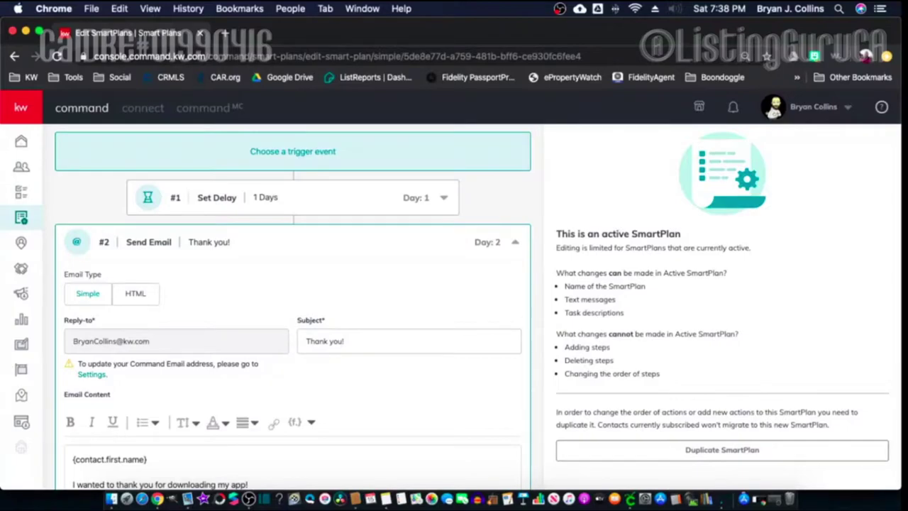
pyautogui.scroll(-4, 292, 304)
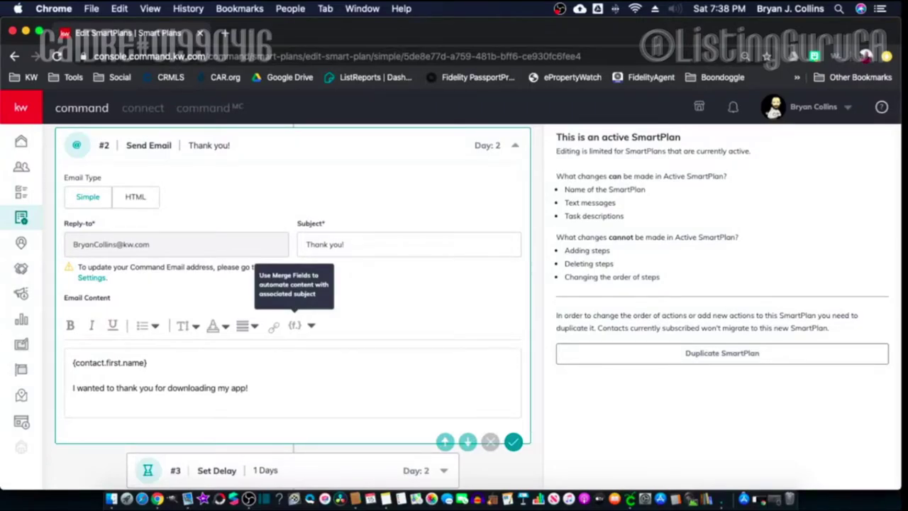
pyautogui.click(149, 363)
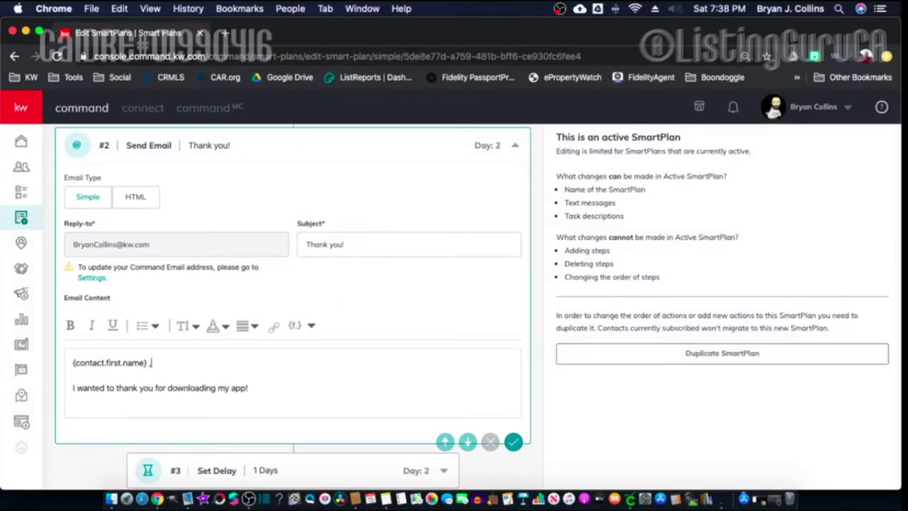
# Examine the plan's remaining steps: the delays, the Send SMS/MMS message and the Make a Call task.
pyautogui.scroll(-2, 292, 305)
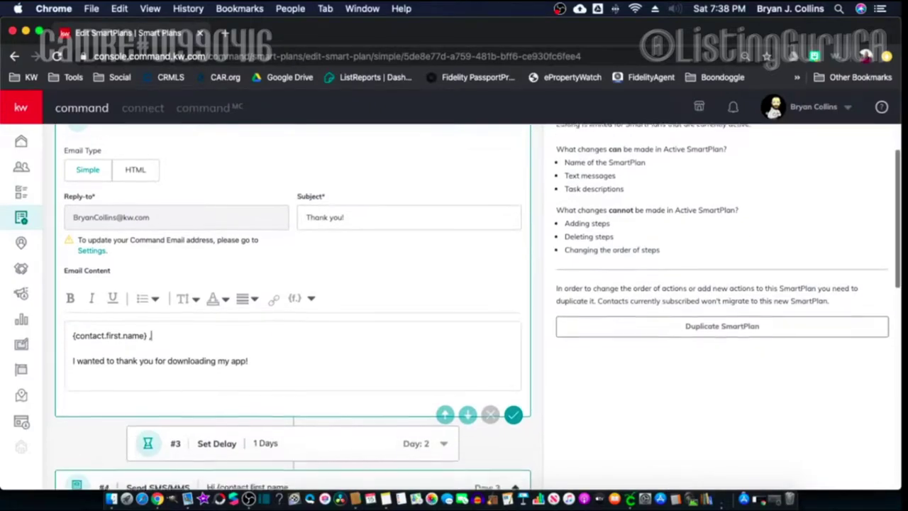
pyautogui.scroll(-2, 292, 305)
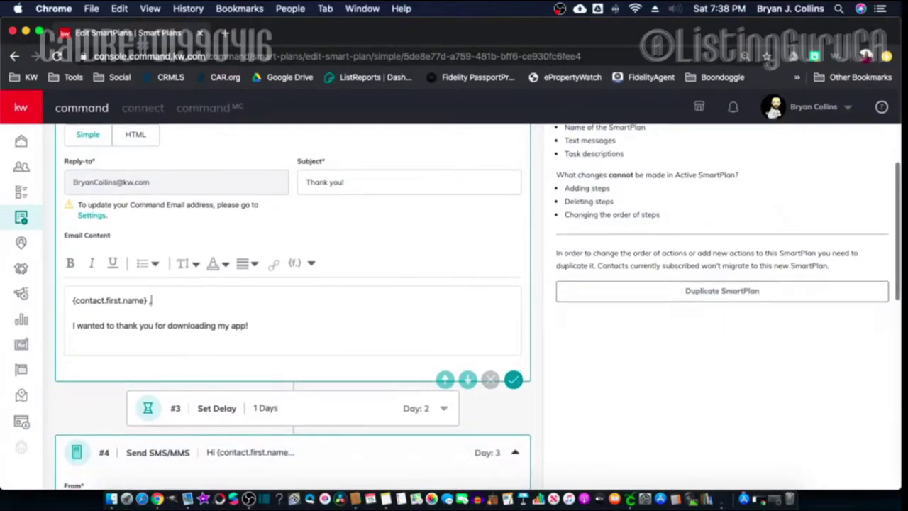
pyautogui.scroll(-2, 292, 305)
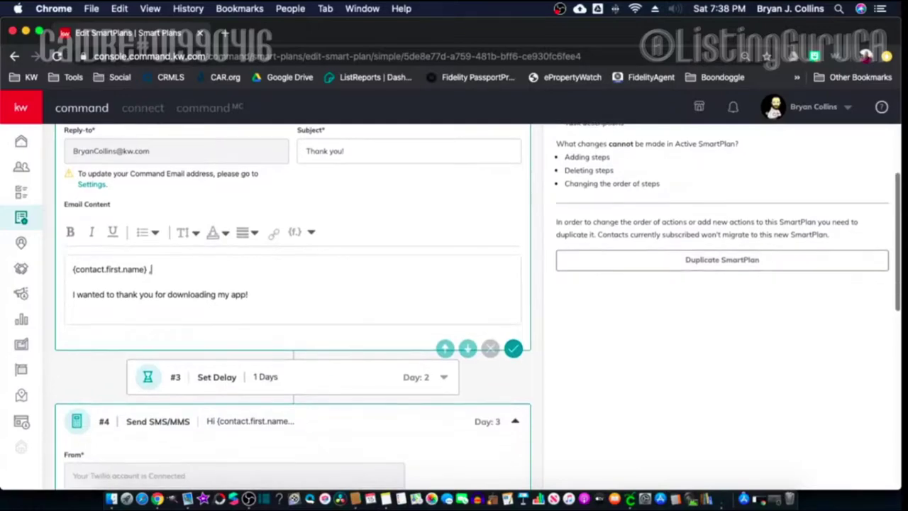
pyautogui.scroll(-2, 293, 305)
pyautogui.scroll(-5, 292, 305)
pyautogui.scroll(-2, 292, 305)
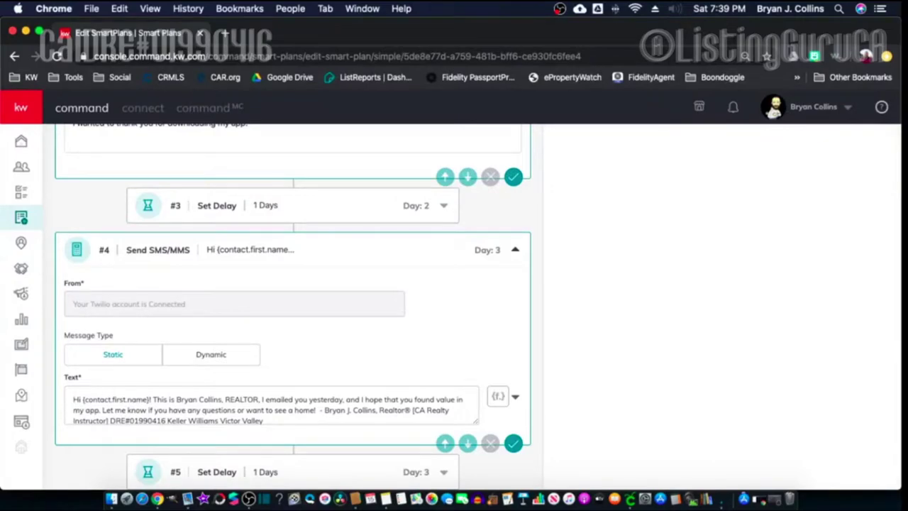
pyautogui.scroll(-4, 490, 327)
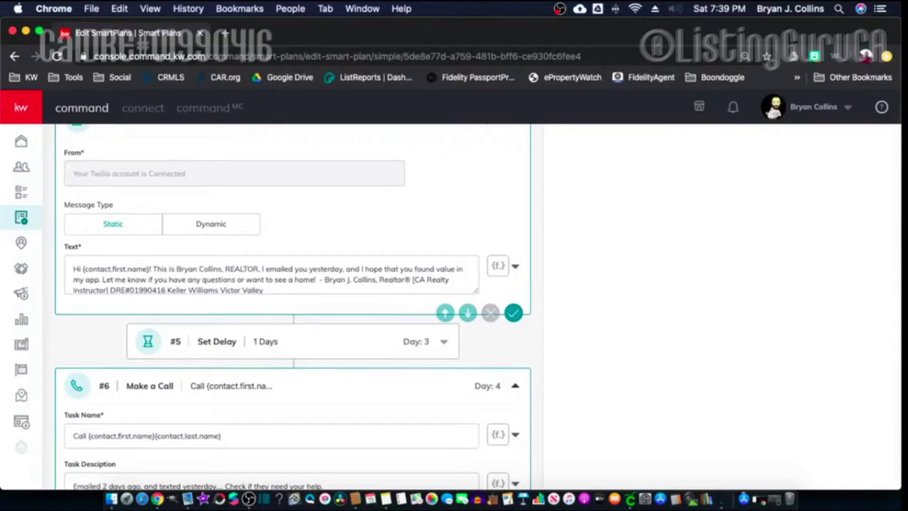
pyautogui.scroll(-1, 490, 326)
pyautogui.scroll(-1, 489, 326)
pyautogui.scroll(-1, 489, 327)
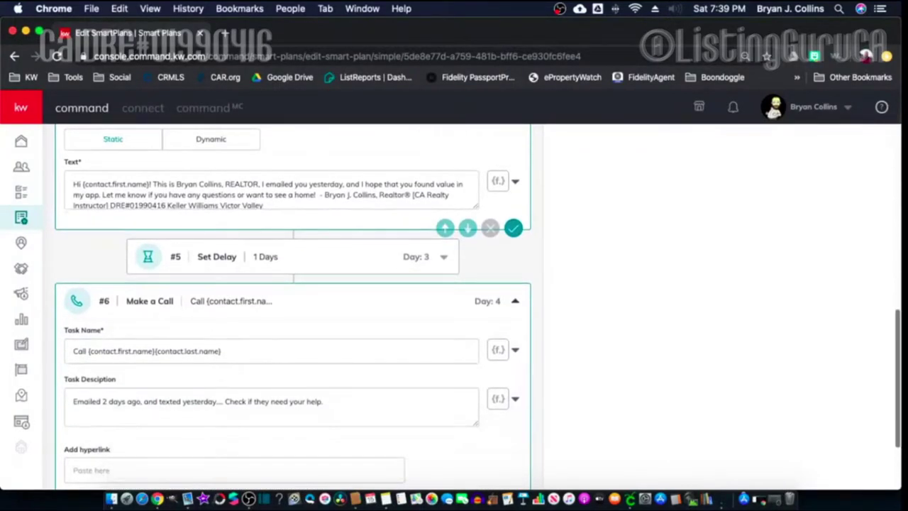
pyautogui.scroll(-1, 489, 327)
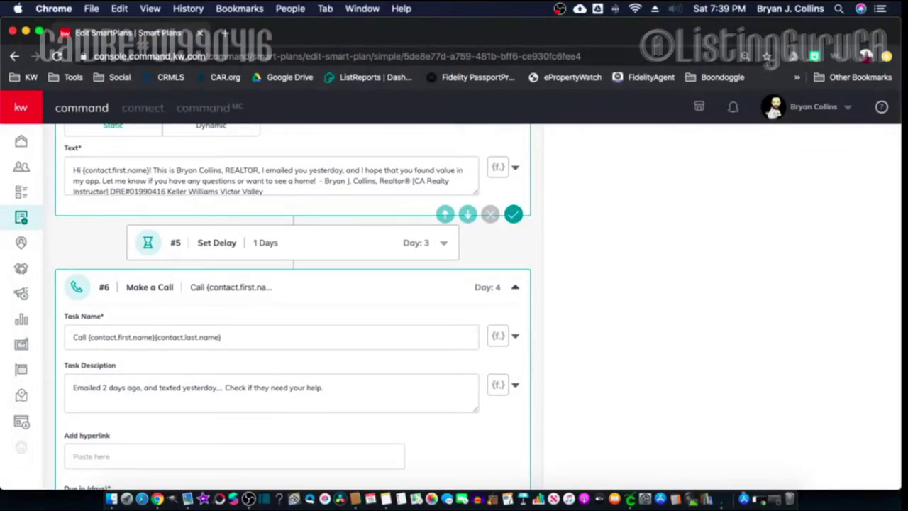
pyautogui.scroll(-3, 292, 305)
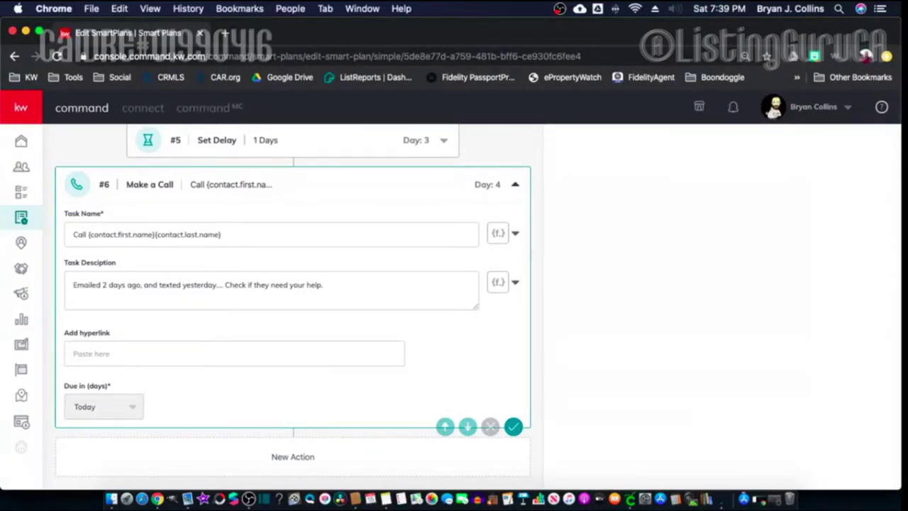
# Leave the New App download plan without saving and open the Custom plan for editing.
pyautogui.scroll(10, 292, 305)
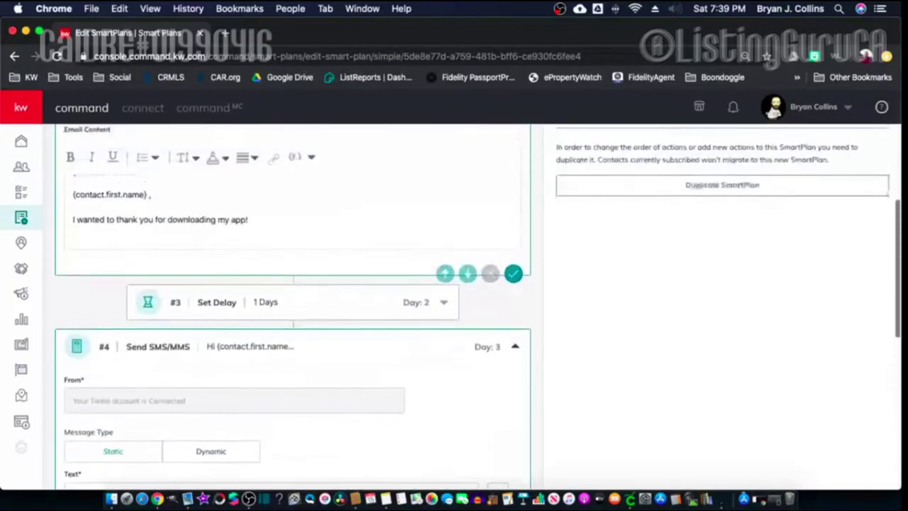
pyautogui.scroll(5, 293, 305)
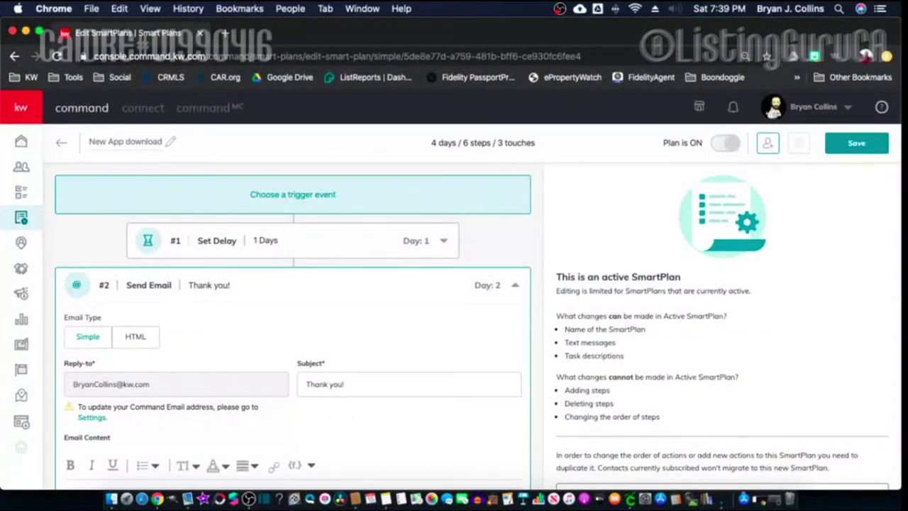
pyautogui.click(61, 141)
pyautogui.click(489, 336)
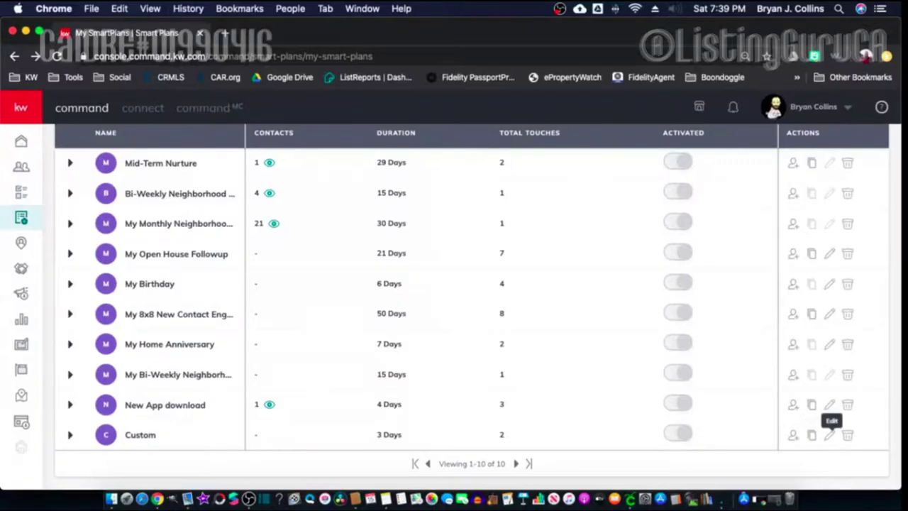
pyautogui.click(829, 435)
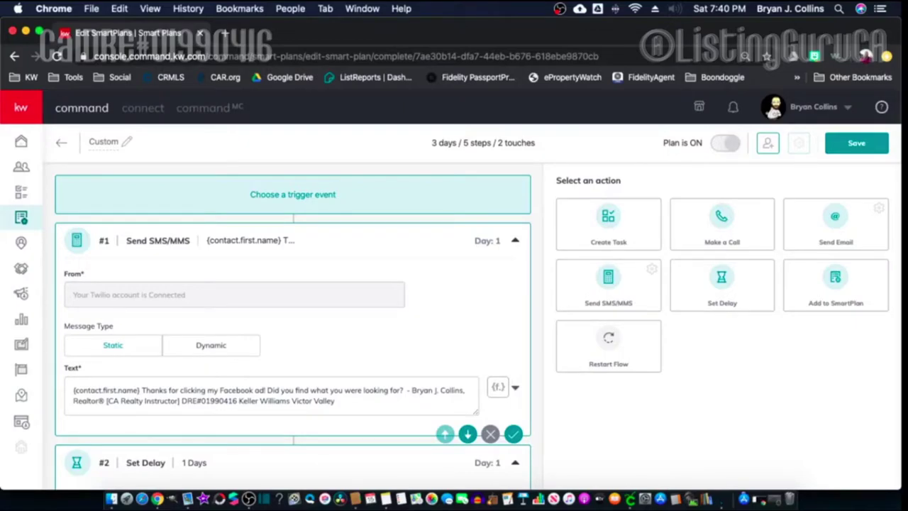
# Search the clients for the test contact, select the one tagged facebook Lead and Buyer, and add it to the Custom plan with Start now.
pyautogui.click(767, 143)
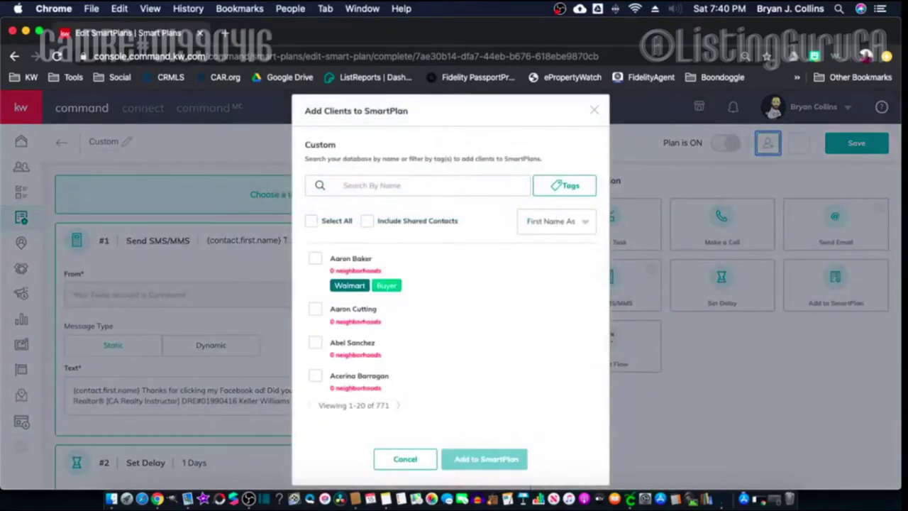
pyautogui.write('johnn')
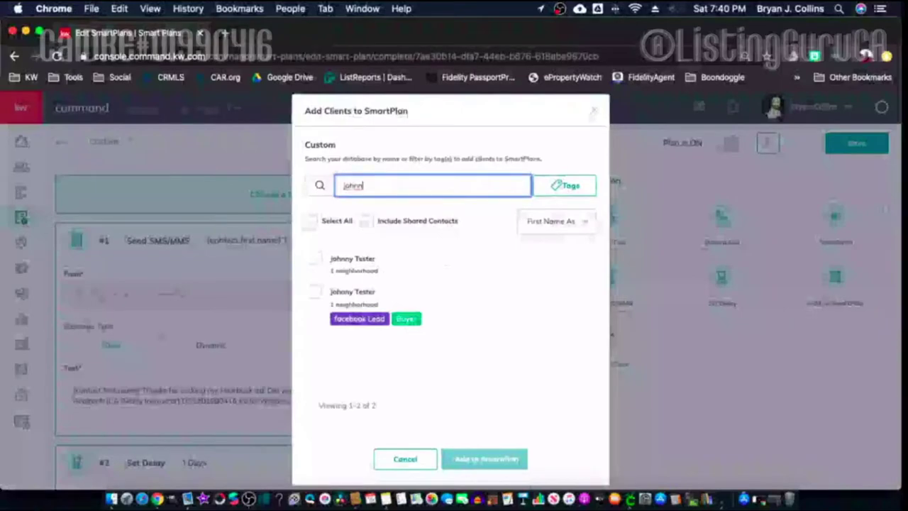
pyautogui.click(315, 291)
pyautogui.click(484, 459)
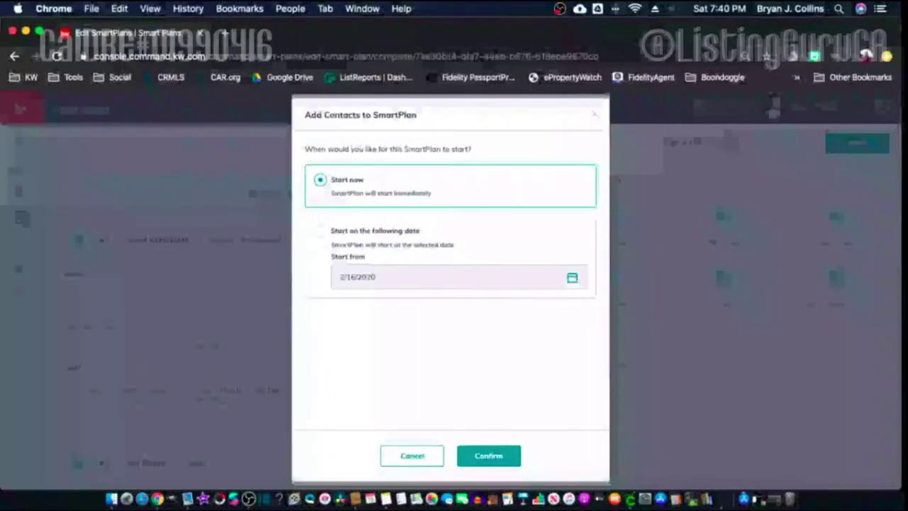
pyautogui.press('Tab')
pyautogui.press('Return')
pyautogui.press('Tab')
pyautogui.press('Return')
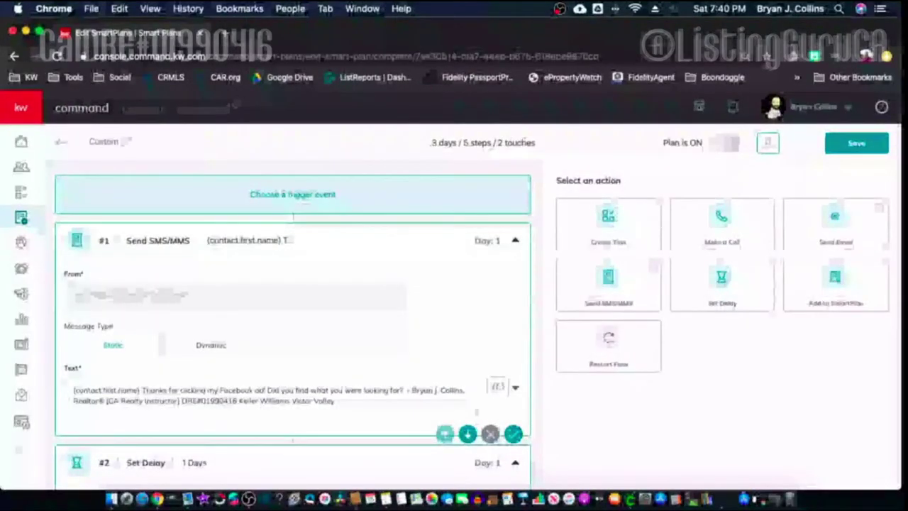
# Examine the Custom plan's steps, from the Send SMS/MMS message through the delays and email to the Add to SmartPlan action.
pyautogui.scroll(-1, 453, 305)
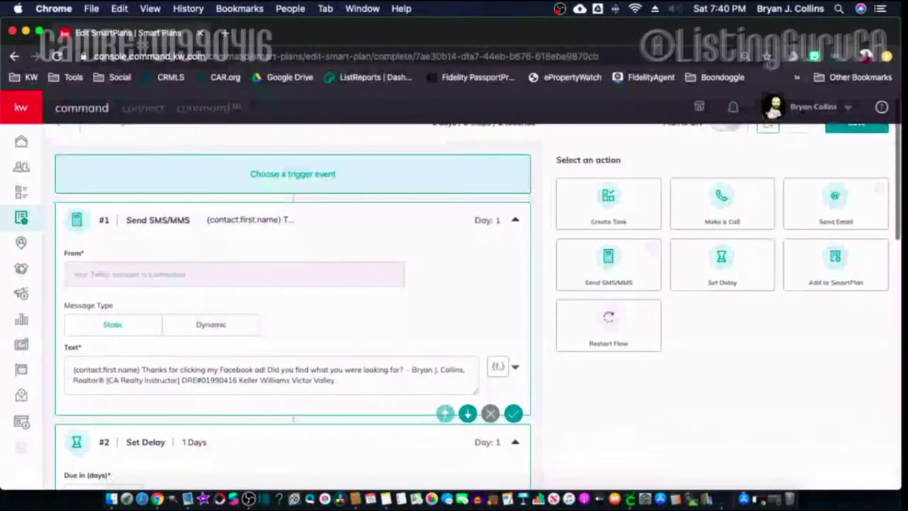
pyautogui.scroll(-1, 453, 305)
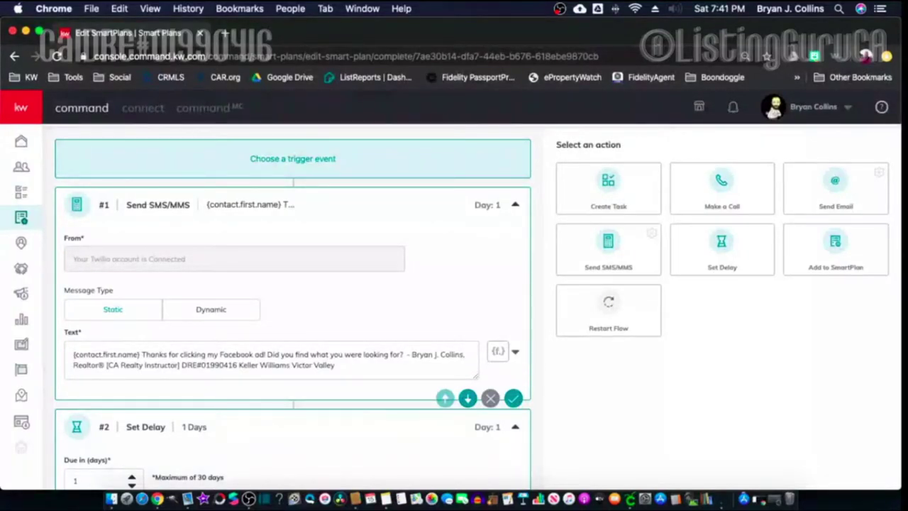
pyautogui.scroll(-2, 477, 304)
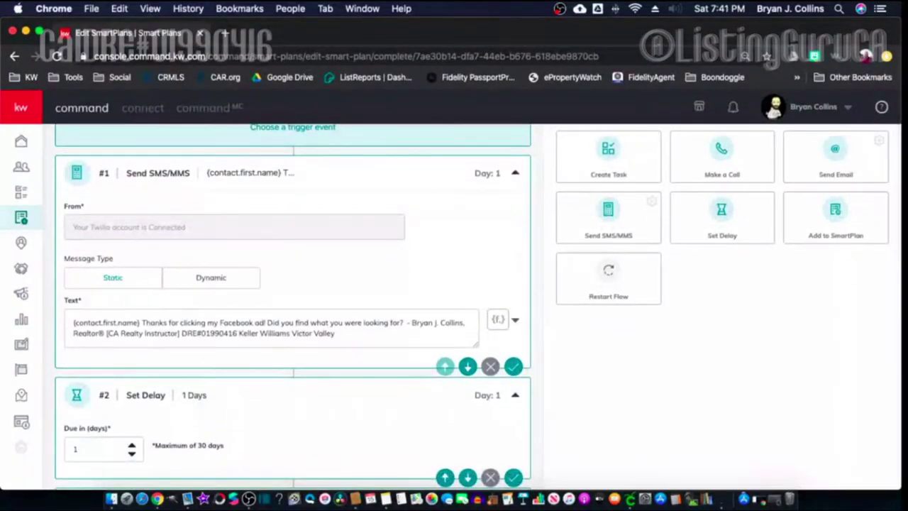
pyautogui.scroll(-6, 477, 304)
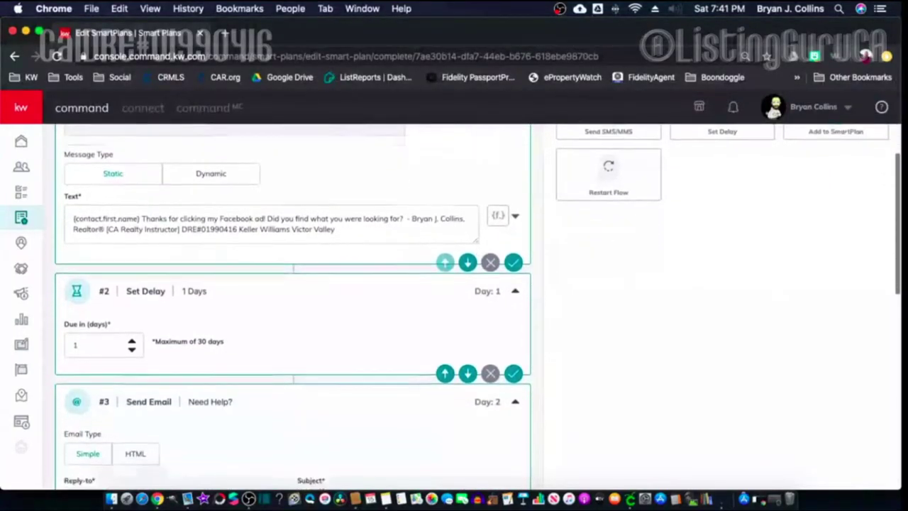
pyautogui.scroll(-2, 477, 303)
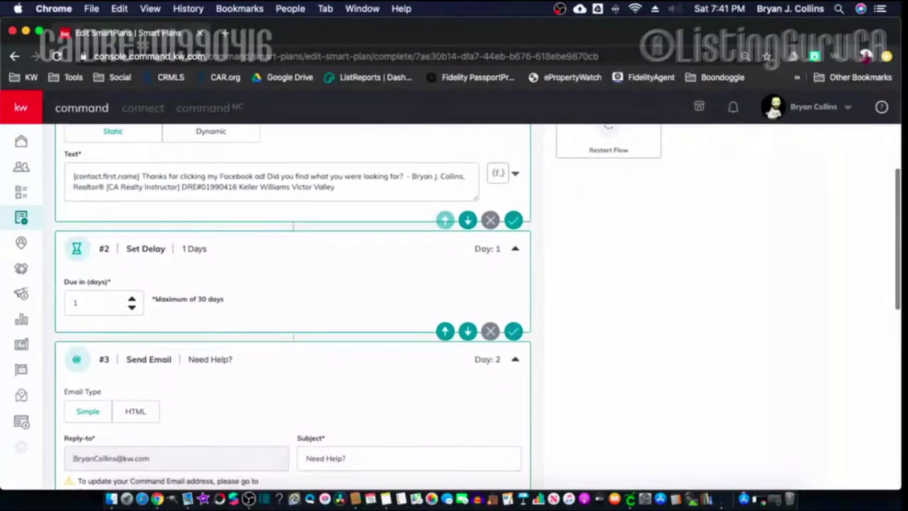
pyautogui.scroll(-6, 478, 304)
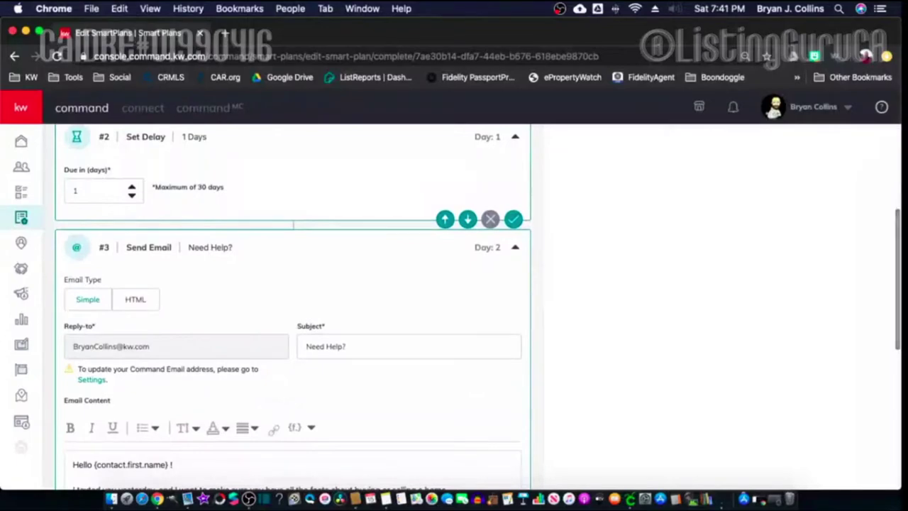
pyautogui.scroll(-1, 478, 303)
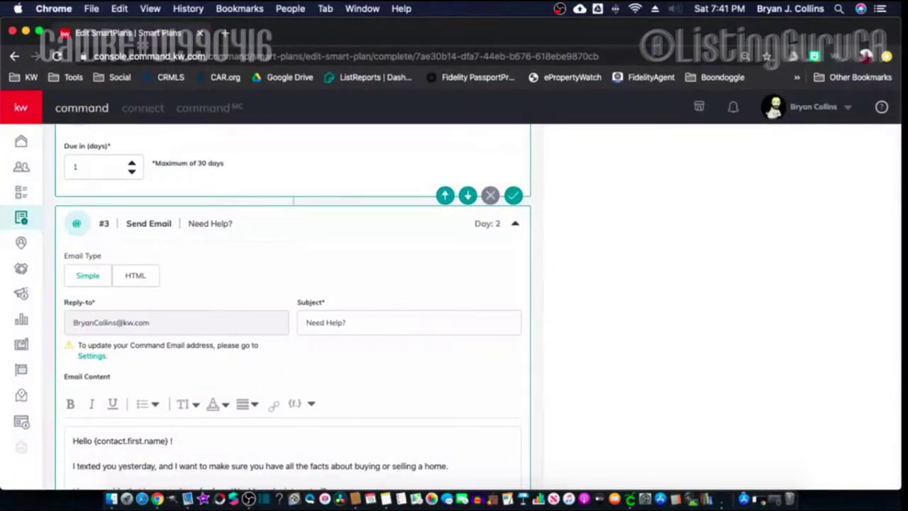
pyautogui.scroll(-4, 477, 304)
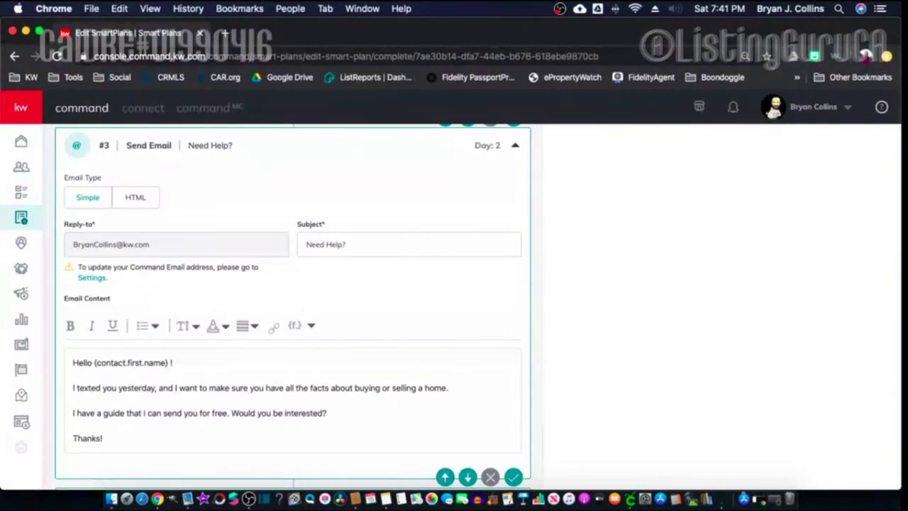
pyautogui.scroll(-5, 293, 305)
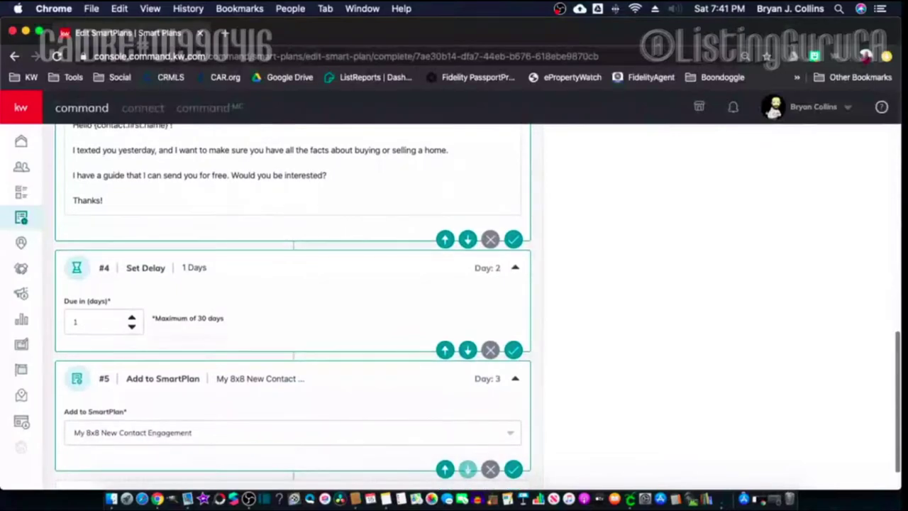
# Add a Restart Flow action that repeats 1 time as the last step of the Custom plan.
pyautogui.scroll(-2, 293, 305)
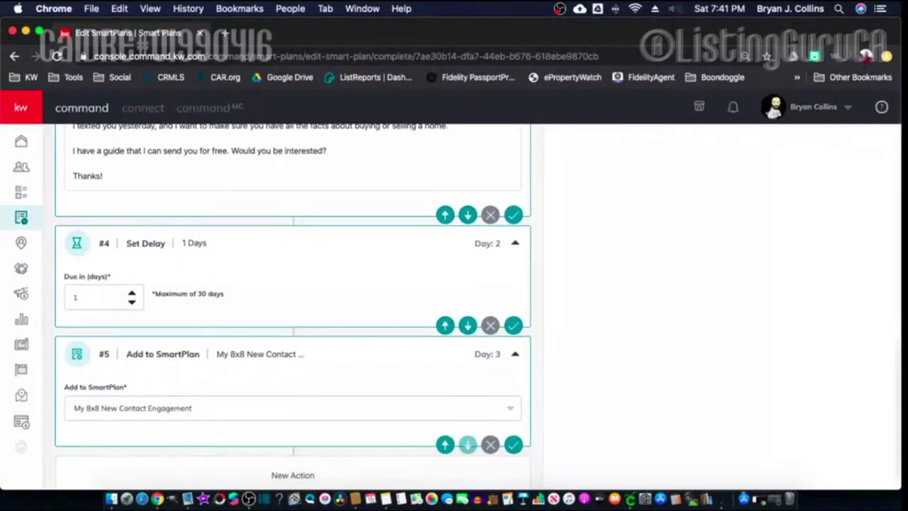
pyautogui.scroll(-1, 293, 305)
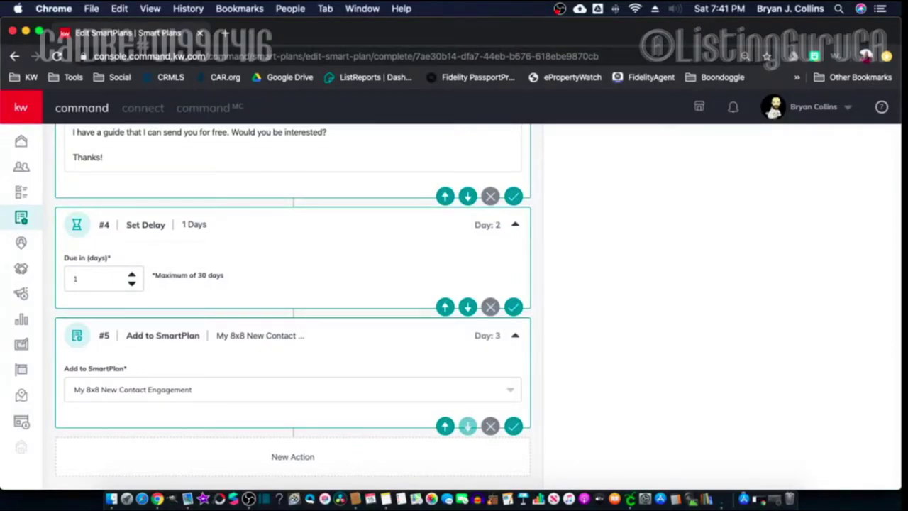
pyautogui.scroll(15, 161, 300)
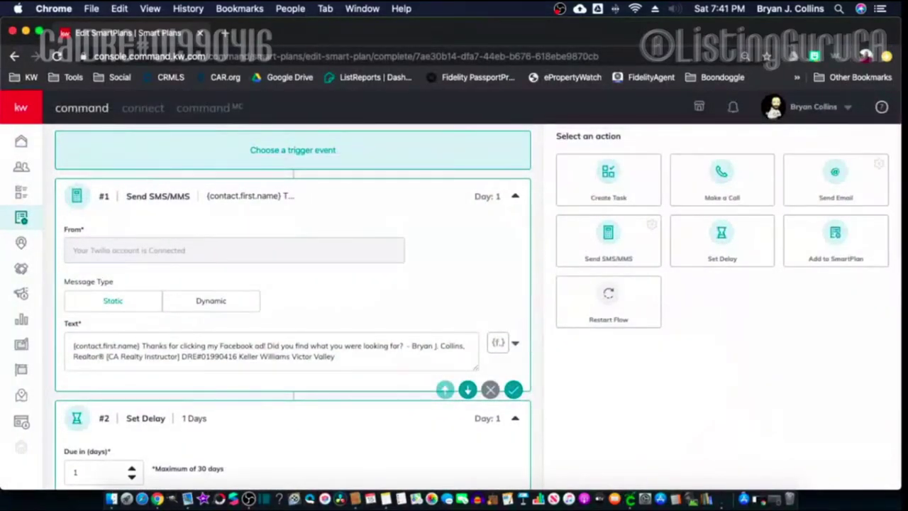
pyautogui.scroll(-15, 292, 304)
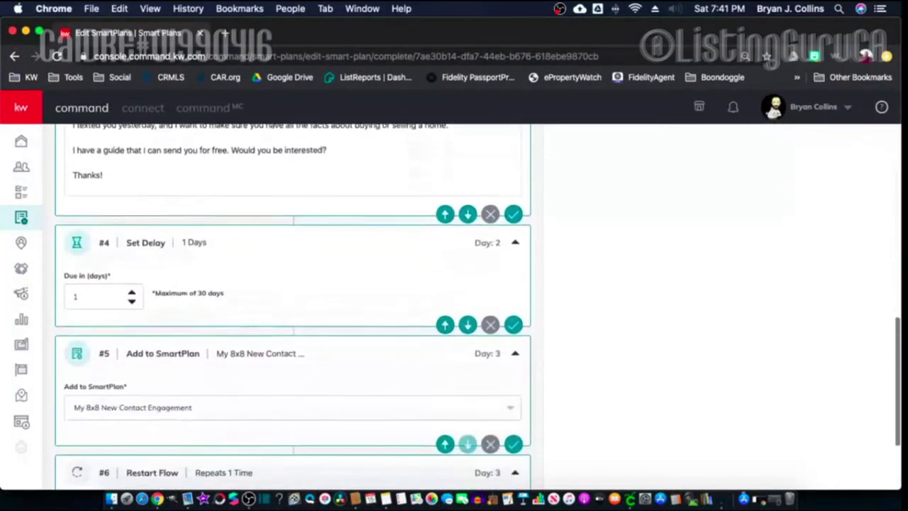
pyautogui.scroll(-2, 292, 305)
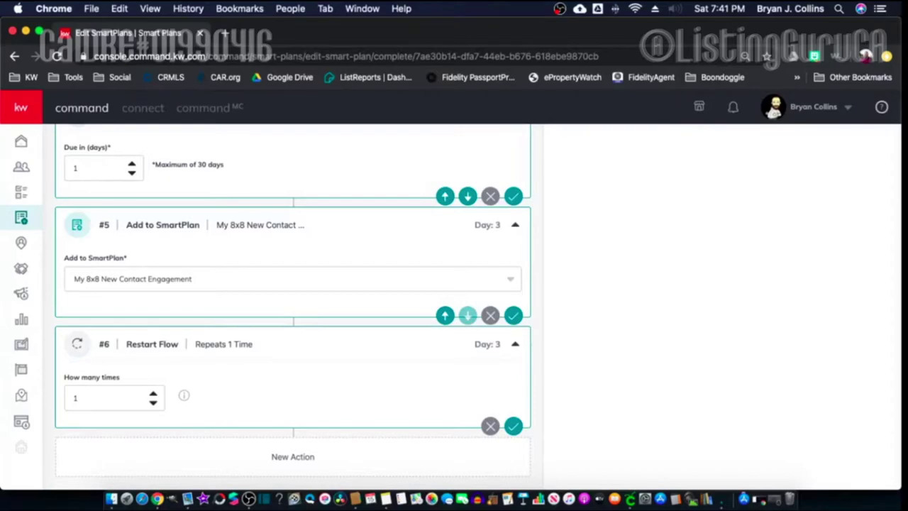
# Examine the Custom plan's sequence from the Send SMS/MMS message through the delays and email to the Restart Flow action.
pyautogui.scroll(15, 292, 305)
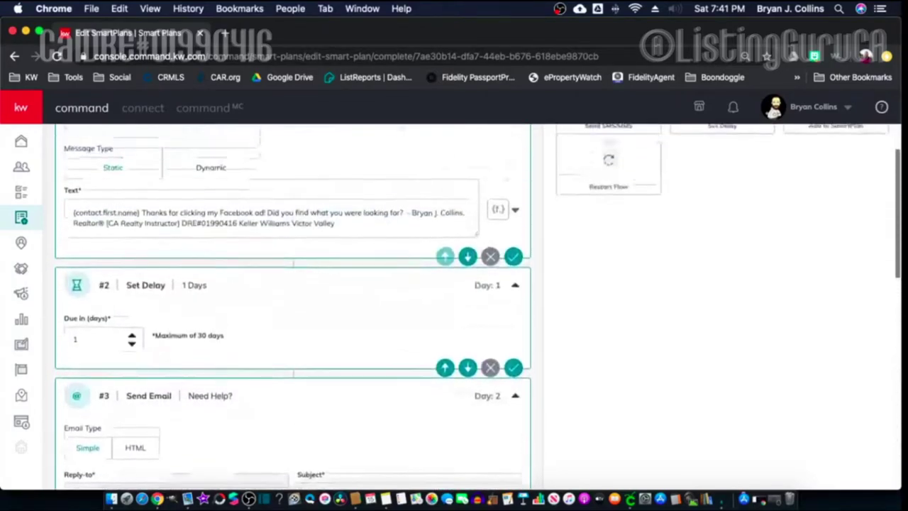
pyautogui.scroll(3, 292, 305)
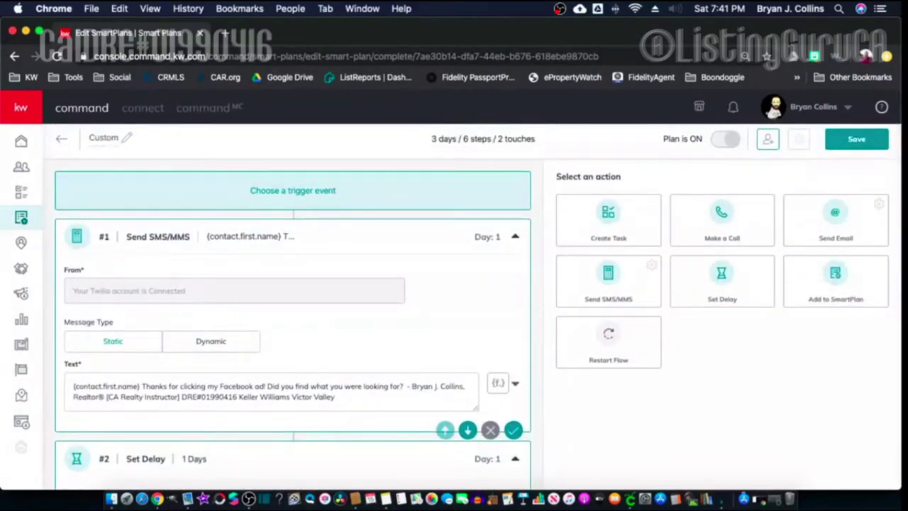
pyautogui.scroll(-3, 292, 305)
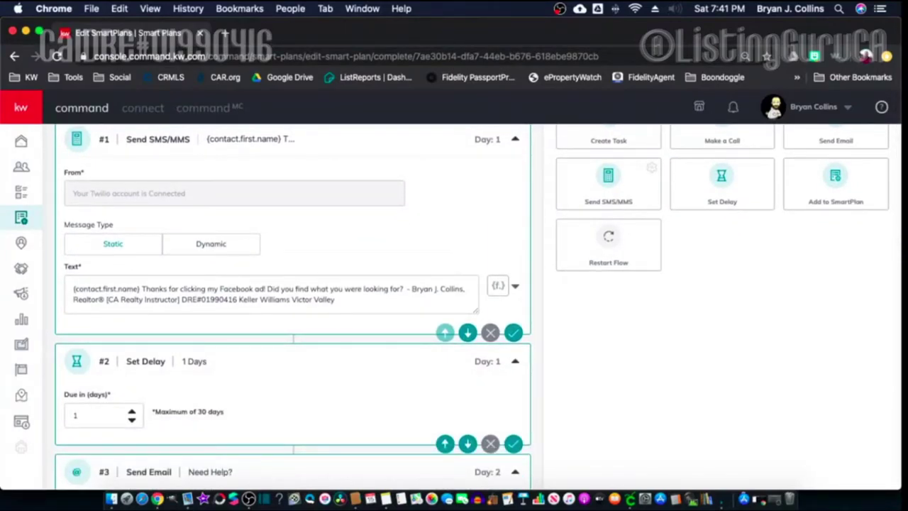
pyautogui.scroll(-4, 292, 305)
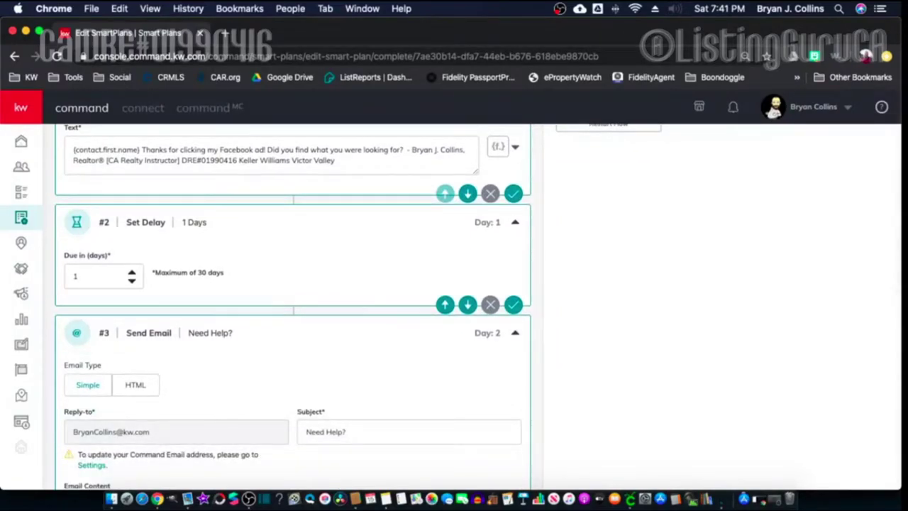
pyautogui.scroll(-10, 293, 305)
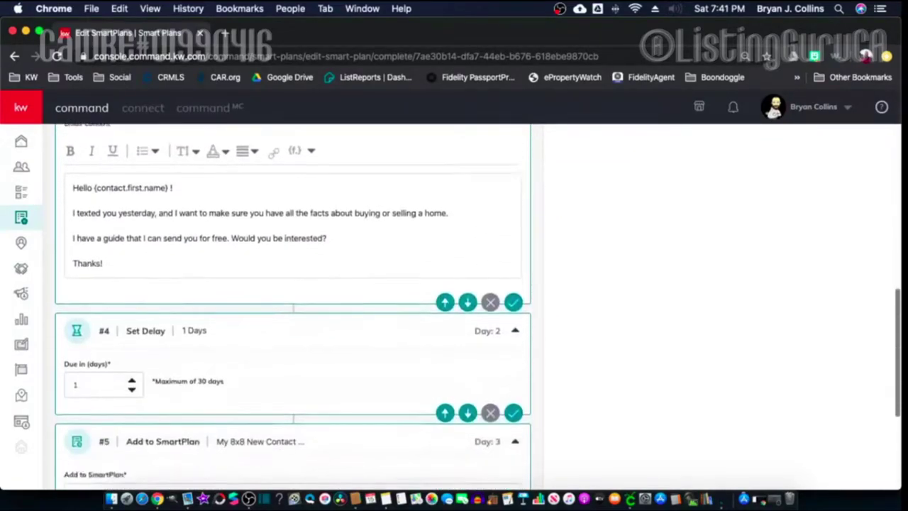
pyautogui.scroll(-5, 467, 373)
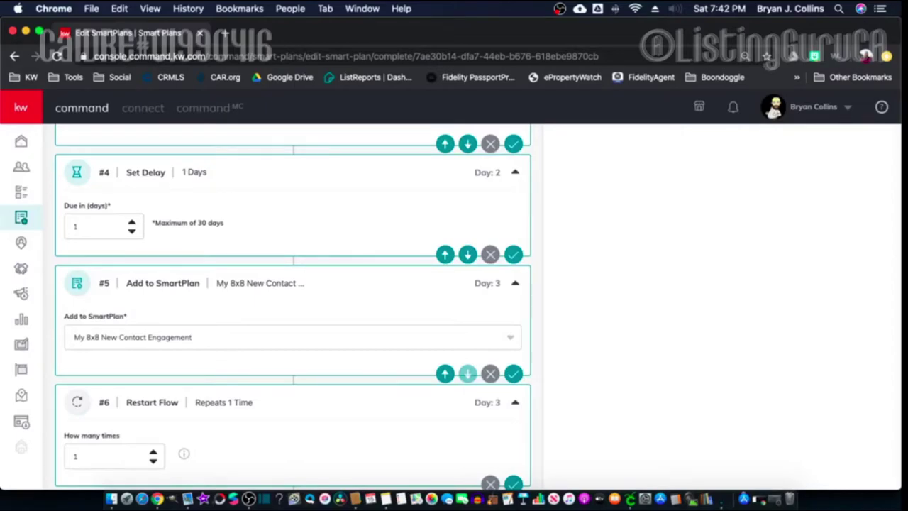
pyautogui.scroll(20, 467, 373)
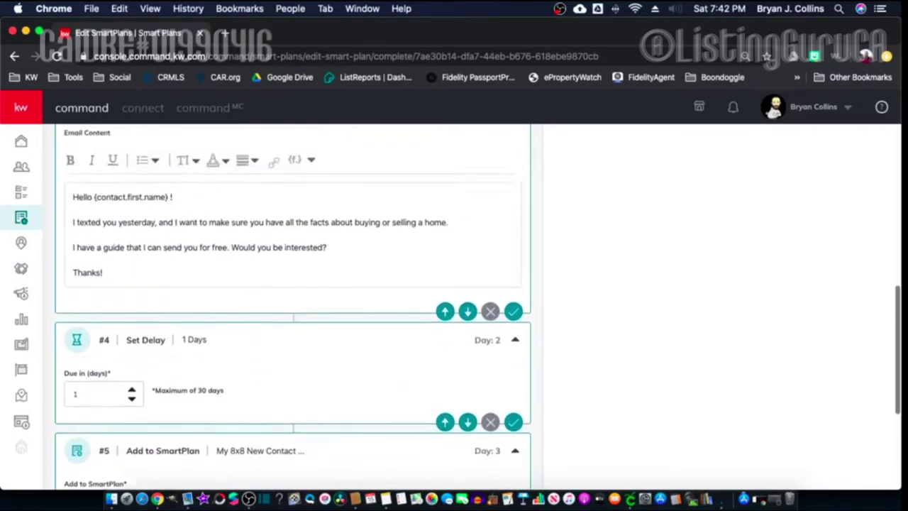
pyautogui.scroll(4, 451, 305)
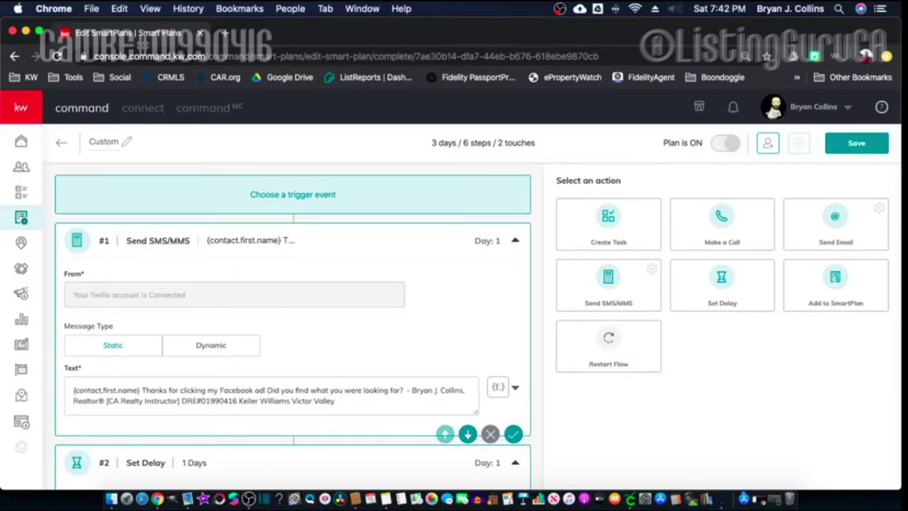
pyautogui.scroll(-10, 292, 305)
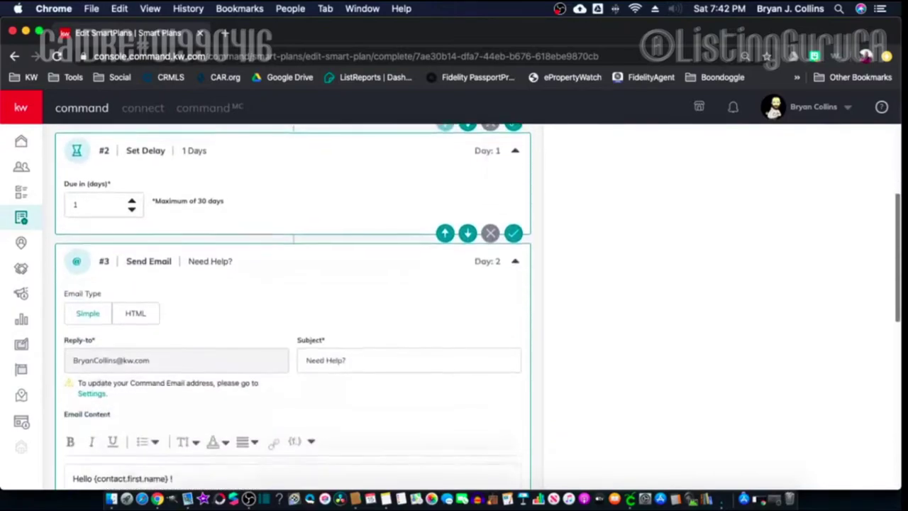
pyautogui.scroll(-2, 292, 305)
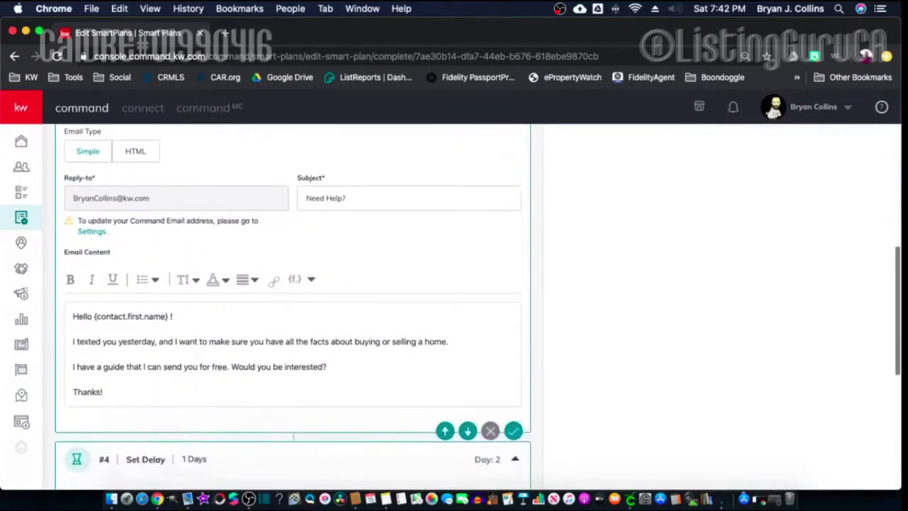
# Change the first Send SMS/MMS action's message type to Dynamic.
pyautogui.scroll(12, 292, 305)
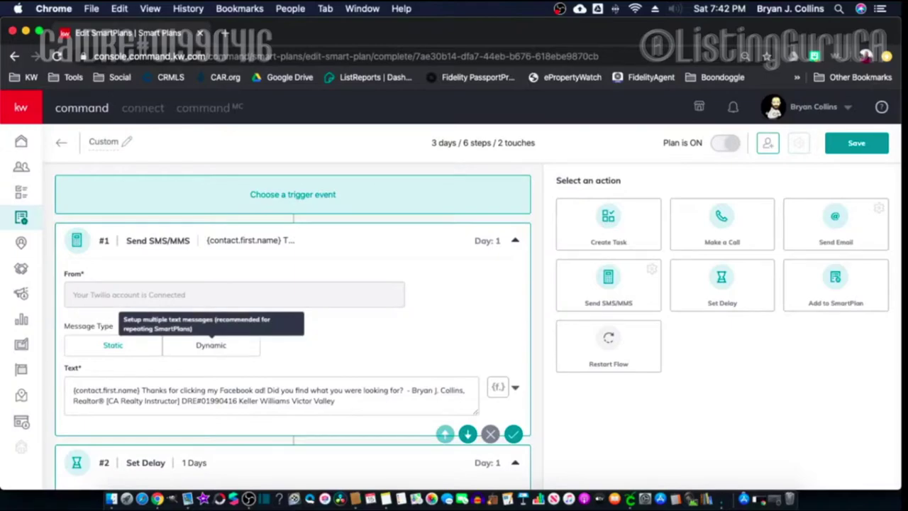
pyautogui.scroll(-1, 292, 305)
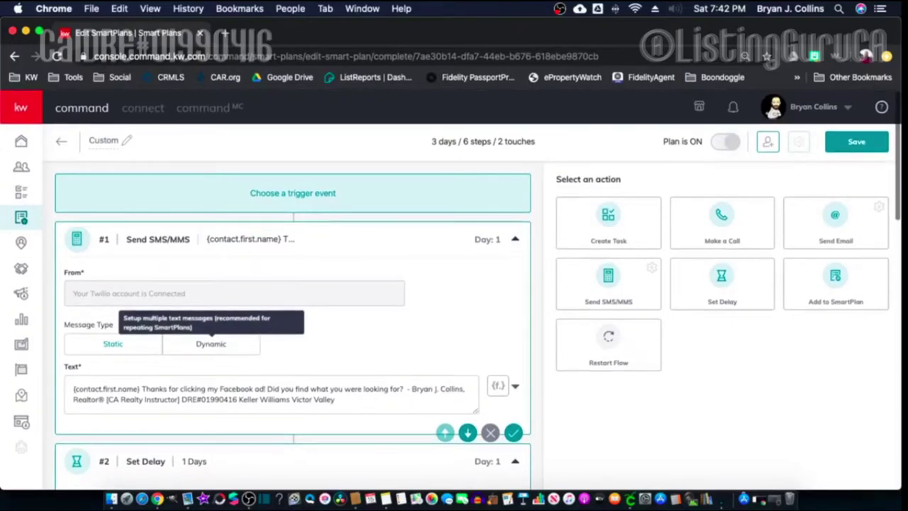
pyautogui.click(211, 344)
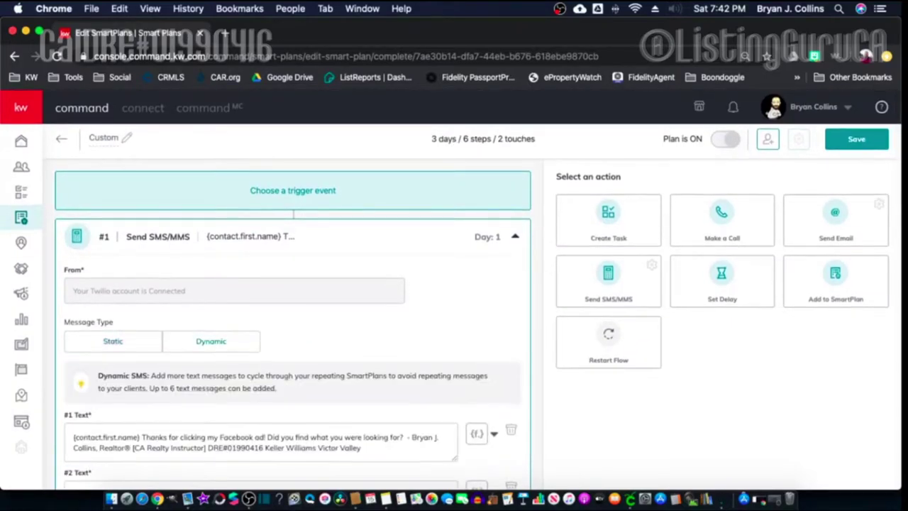
pyautogui.scroll(-5, 211, 343)
pyautogui.scroll(-3, 292, 305)
pyautogui.scroll(2, 292, 305)
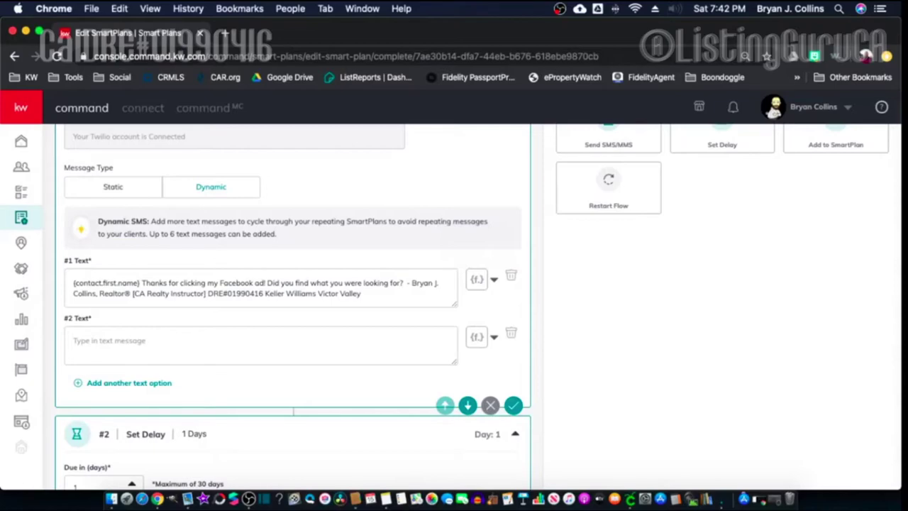
# Begin the #2 text with "Hey {contact.first.name}, haven't heard back from you", using a merge field for the first name.
pyautogui.scroll(3, 293, 305)
pyautogui.scroll(-3, 292, 305)
pyautogui.click(74, 356)
pyautogui.write('Hey')
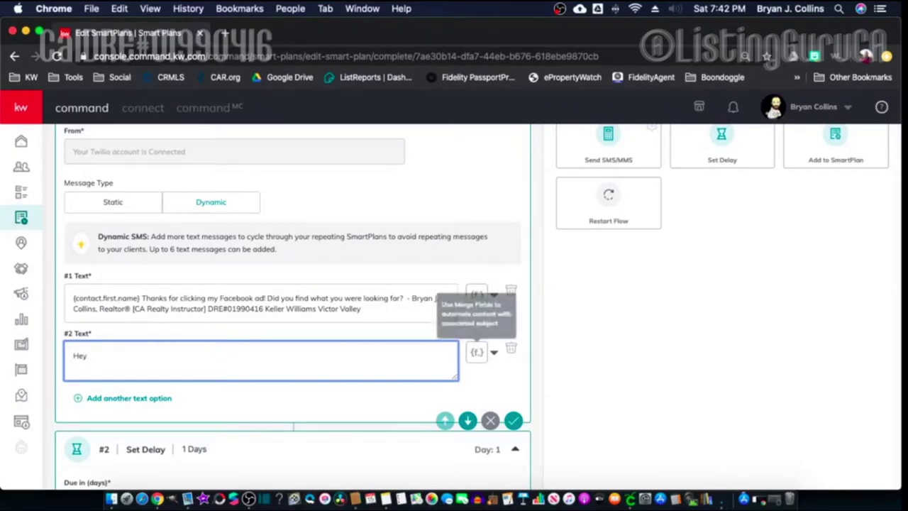
pyautogui.click(477, 352)
pyautogui.click(416, 130)
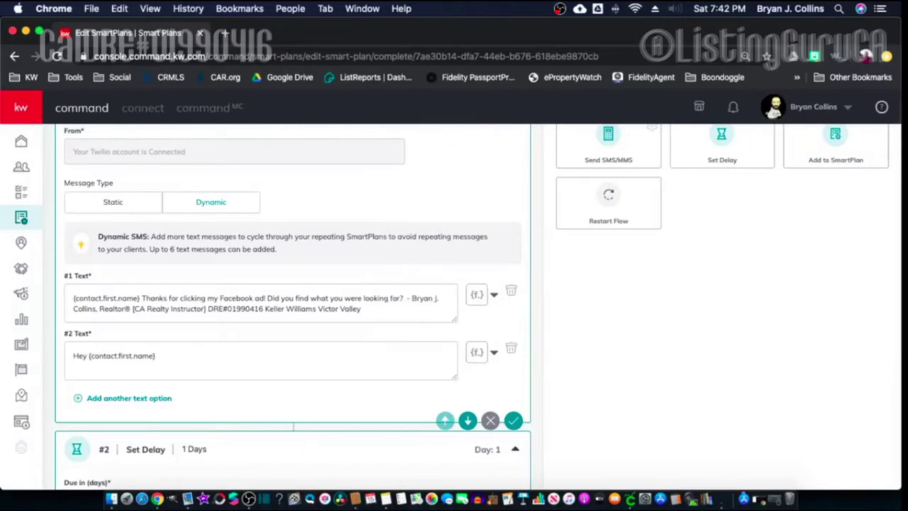
pyautogui.write(', havent')
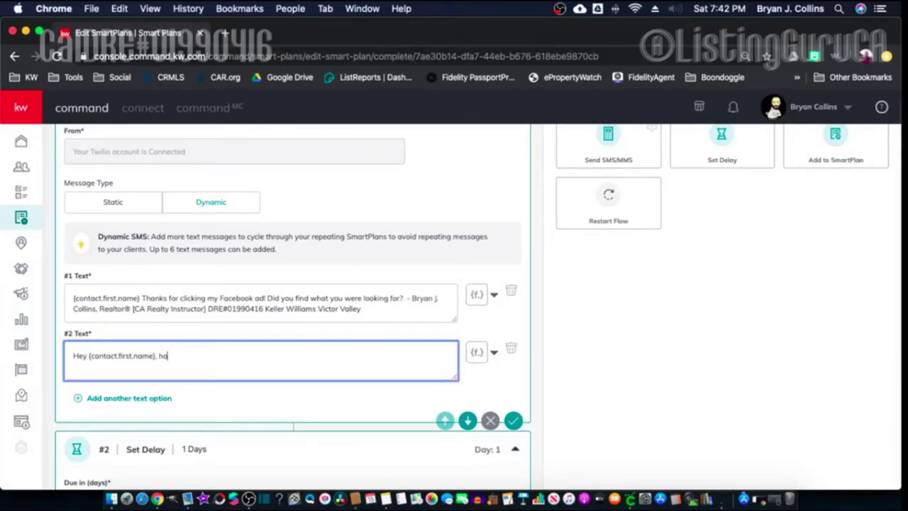
pyautogui.press('BackSpace')
pyautogui.press('BackSpace')
pyautogui.write("n't heard back from you")
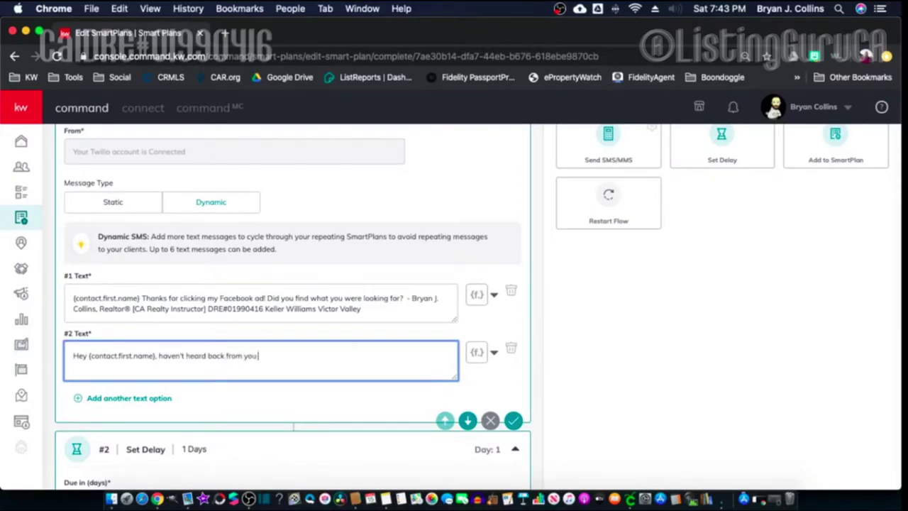
# Finish the #2 text with ". Are you still looking to buy or sell a home? Let me know!" and the agent's signature line.
pyautogui.write('. Are you still looking at')
pyautogui.press('BackSpace')
pyautogui.press('BackSpace')
pyautogui.write('to buye')
pyautogui.press('BackSpace')
pyautogui.write('or sell a home?')
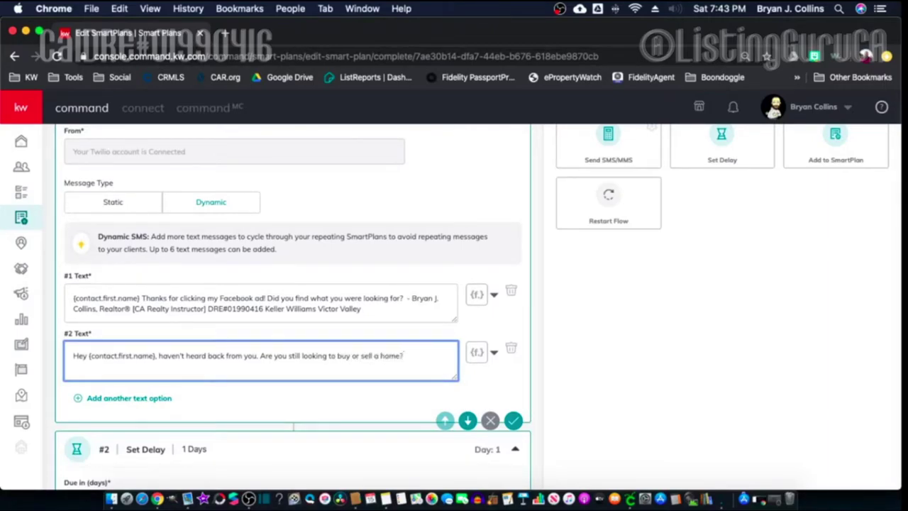
pyautogui.write(' Let me know!')
pyautogui.write('- Bryan J. Collins, Realtor® [CA Realty Instructor] DRE#01990416 Keller Williams Victor Valley')
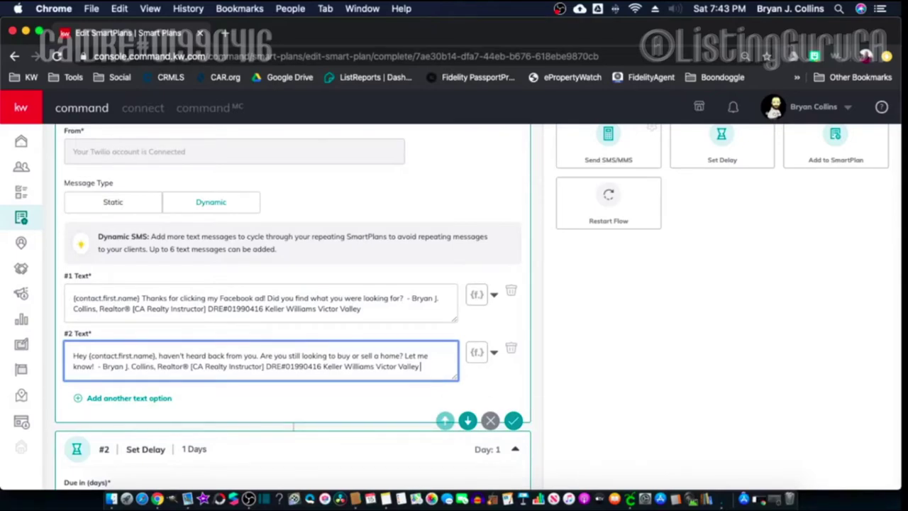
# Examine the plan's delays, Send Email content, Add to SmartPlan and Restart Flow actions below the dynamic texts.
pyautogui.scroll(-5, 454, 305)
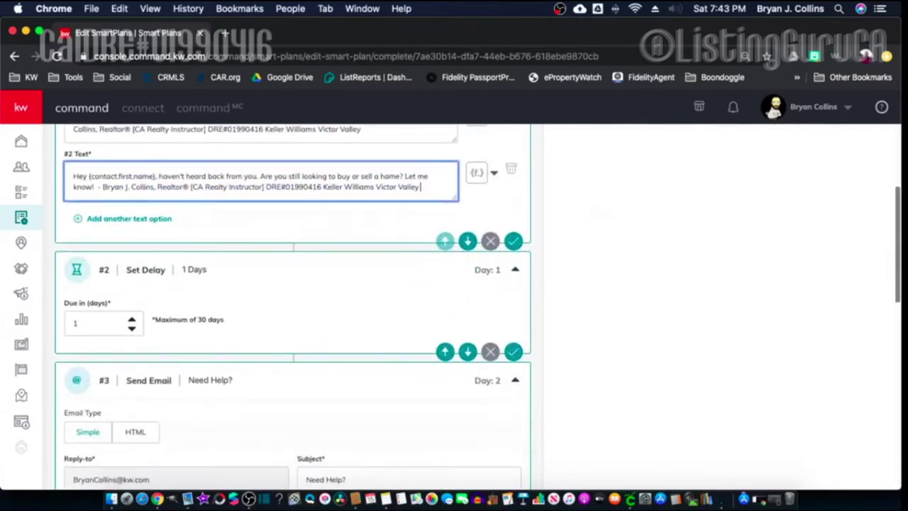
pyautogui.scroll(-1, 454, 305)
pyautogui.scroll(-3, 454, 305)
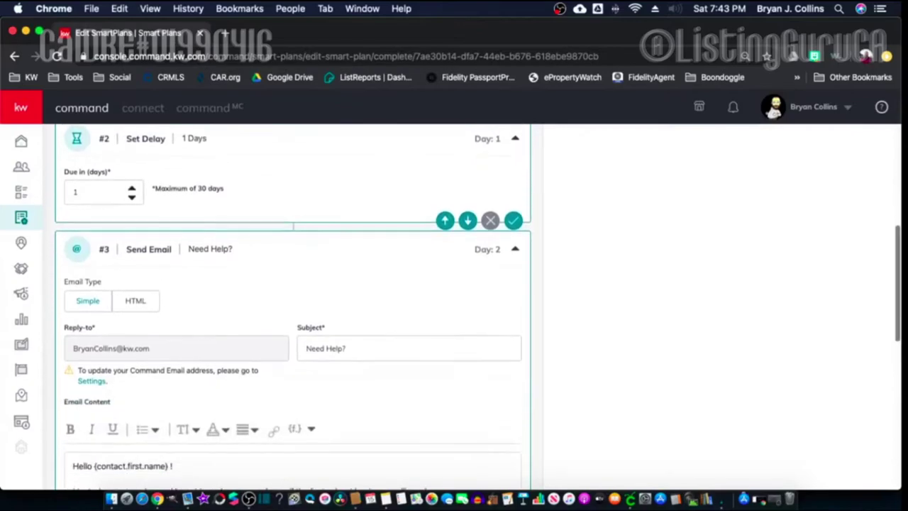
pyautogui.scroll(-8, 454, 305)
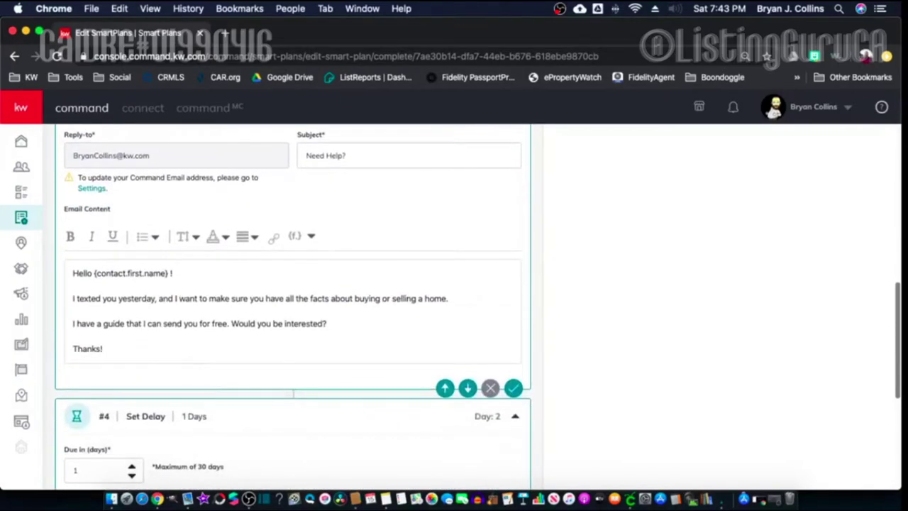
pyautogui.scroll(-6, 454, 305)
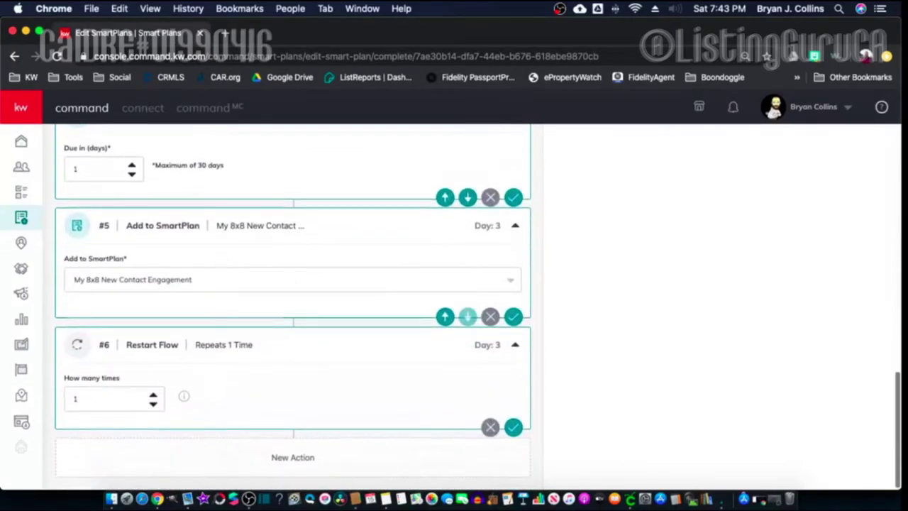
pyautogui.scroll(20, 454, 305)
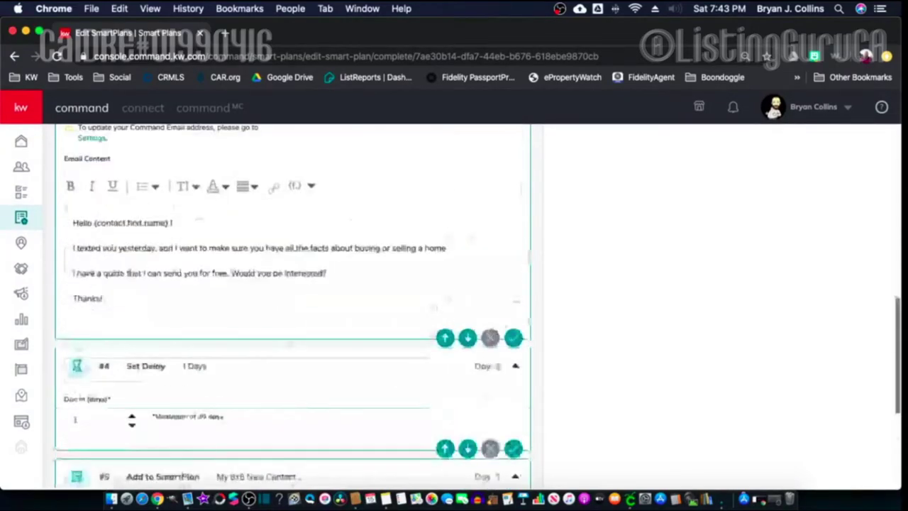
pyautogui.scroll(4, 454, 305)
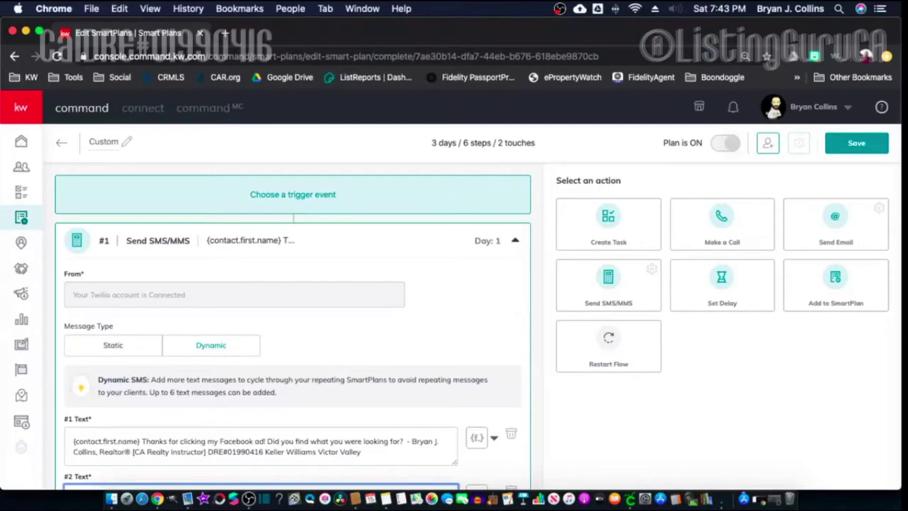
# Set the delay between the Send SMS/MMS message and the Send Email action to 9 days.
pyautogui.scroll(-10, 293, 305)
pyautogui.scroll(3, 292, 305)
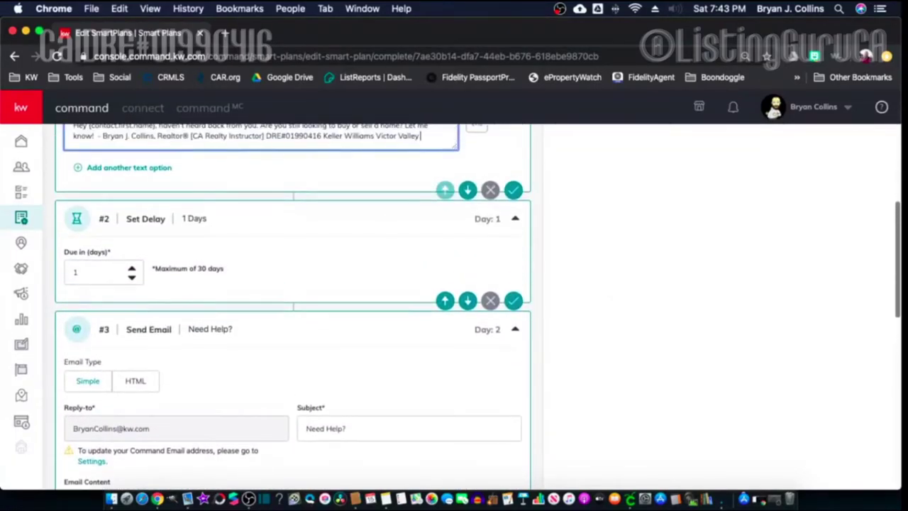
pyautogui.press('Up')
pyautogui.press('Up')
pyautogui.press('Up')
pyautogui.press('Up')
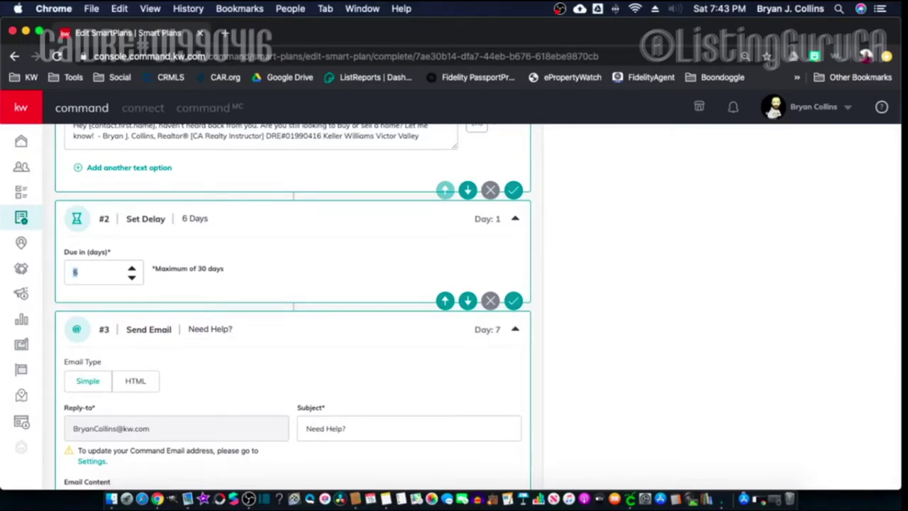
pyautogui.press('Up')
pyautogui.press('Up')
pyautogui.press('Up')
pyautogui.scroll(5, 292, 305)
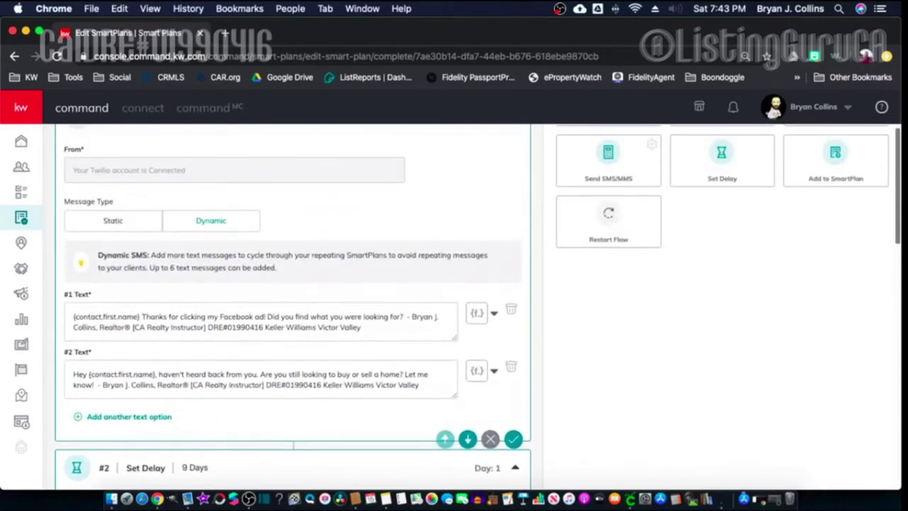
pyautogui.scroll(-15, 292, 304)
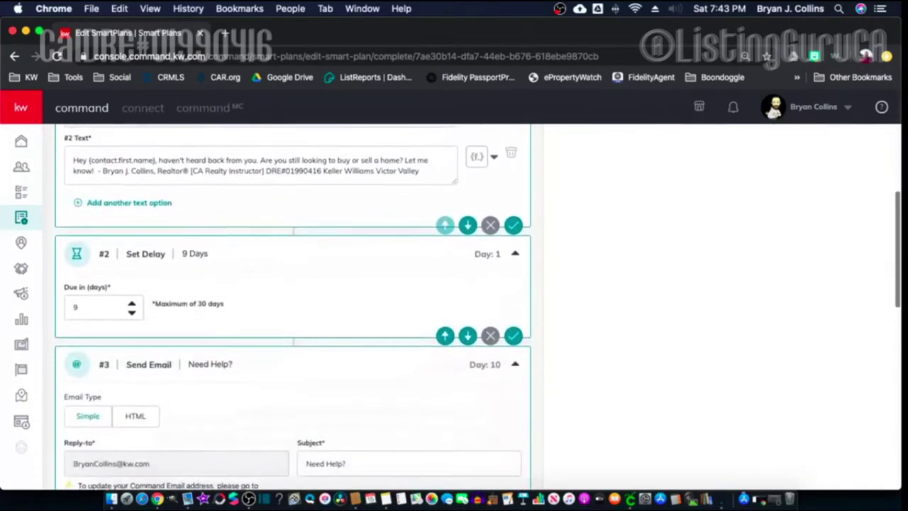
# Set the plan's Restart Flow action to repeat an unlimited number of times.
pyautogui.scroll(-6, 292, 304)
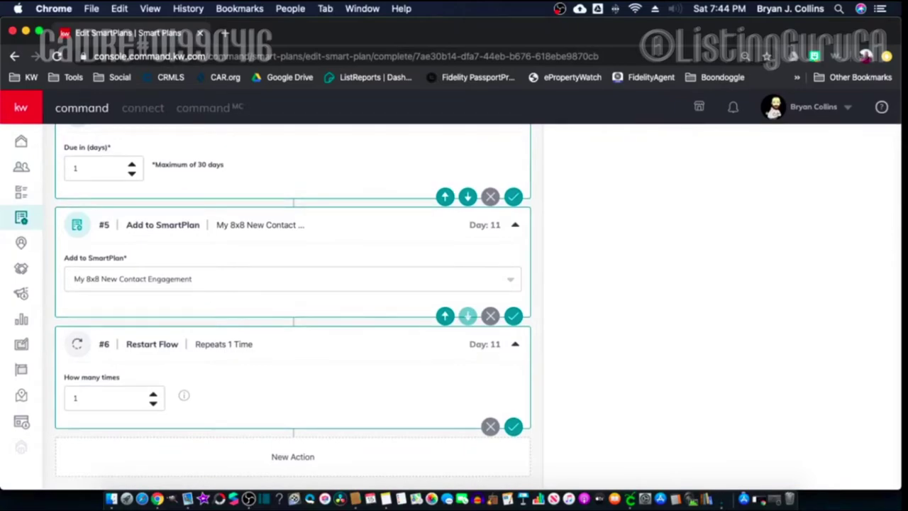
pyautogui.press('Up')
pyautogui.press('Up')
pyautogui.press('Up')
pyautogui.press('Up')
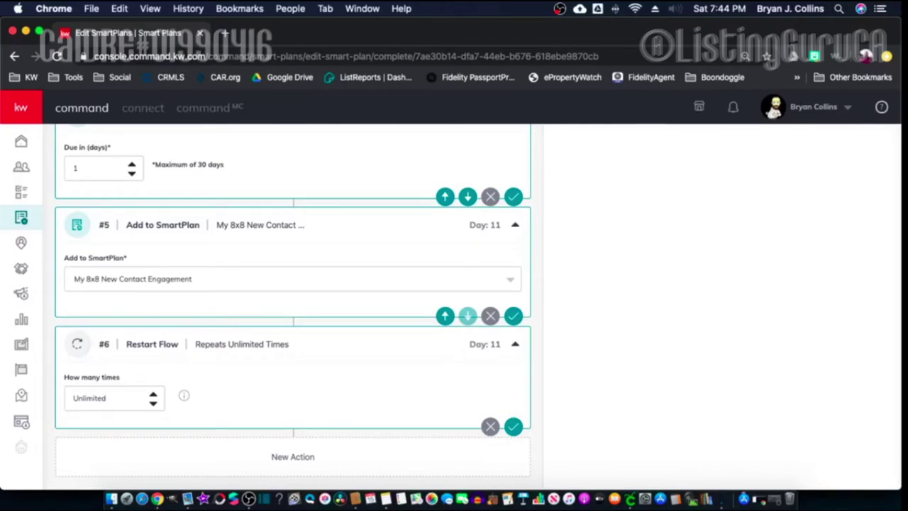
pyautogui.scroll(15, 292, 305)
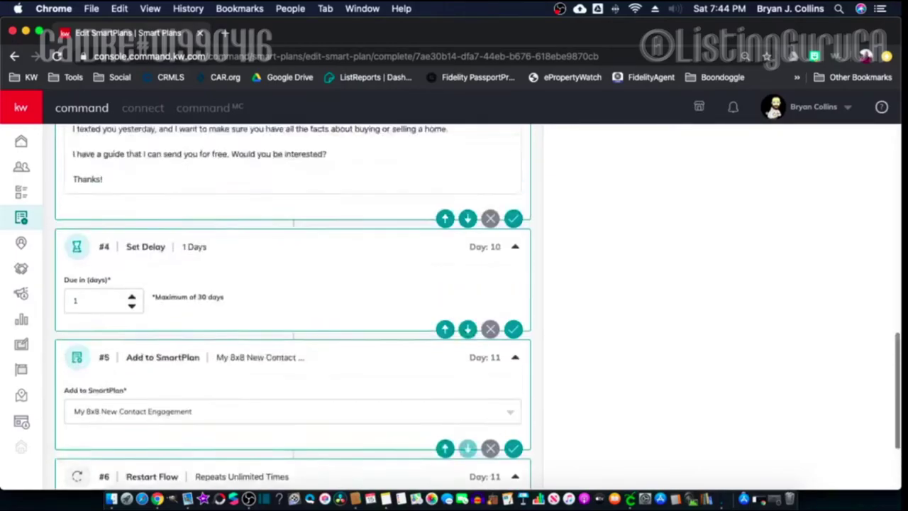
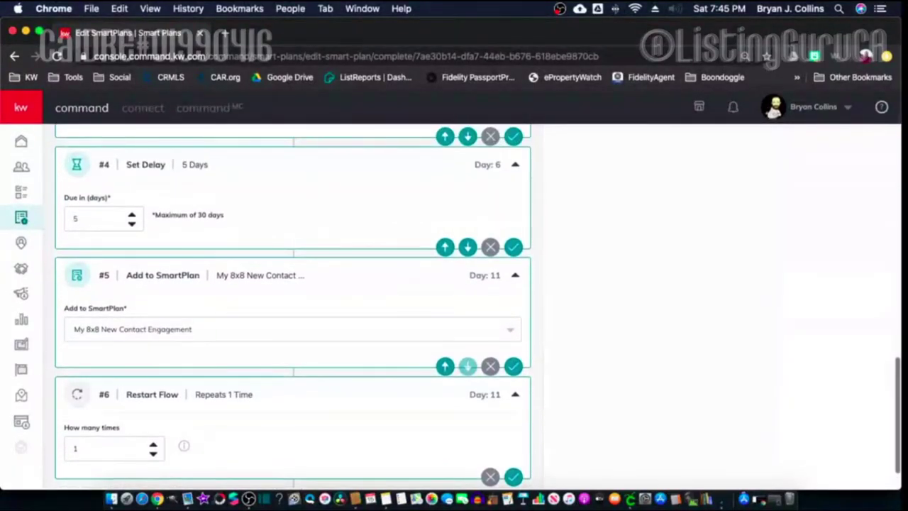
# Insert a delay between Add to SmartPlan and Restart Flow, lengthen it so the plan runs 16 days, and save the plan.
pyautogui.scroll(-2, 293, 305)
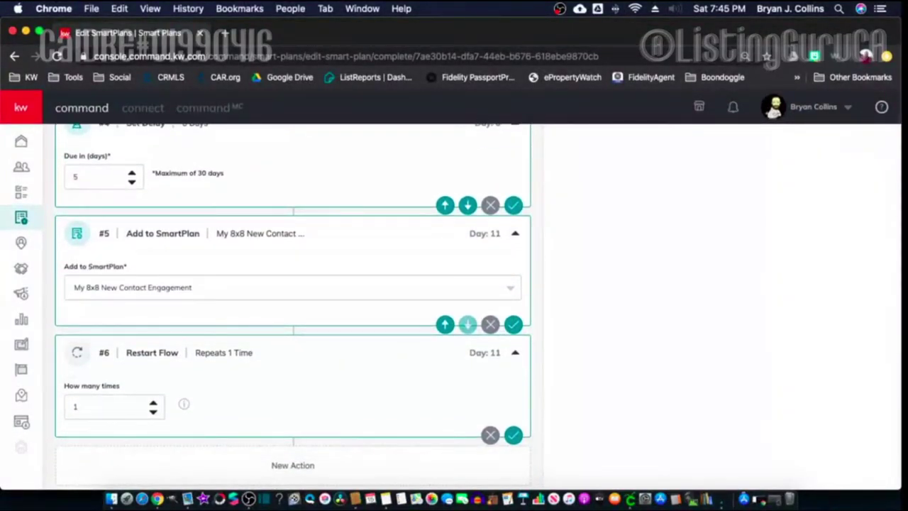
pyautogui.scroll(15, 293, 305)
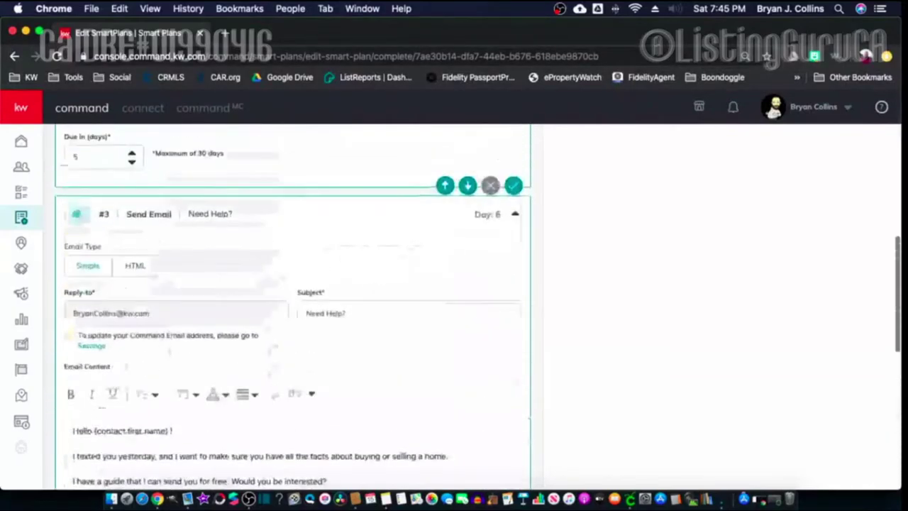
pyautogui.scroll(-15, 292, 305)
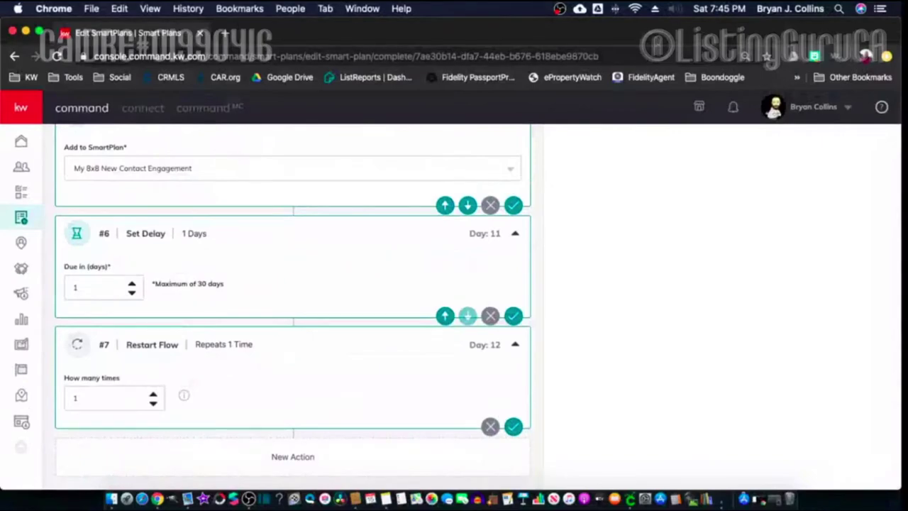
pyautogui.press('Up')
pyautogui.press('Up')
pyautogui.scroll(20, 292, 305)
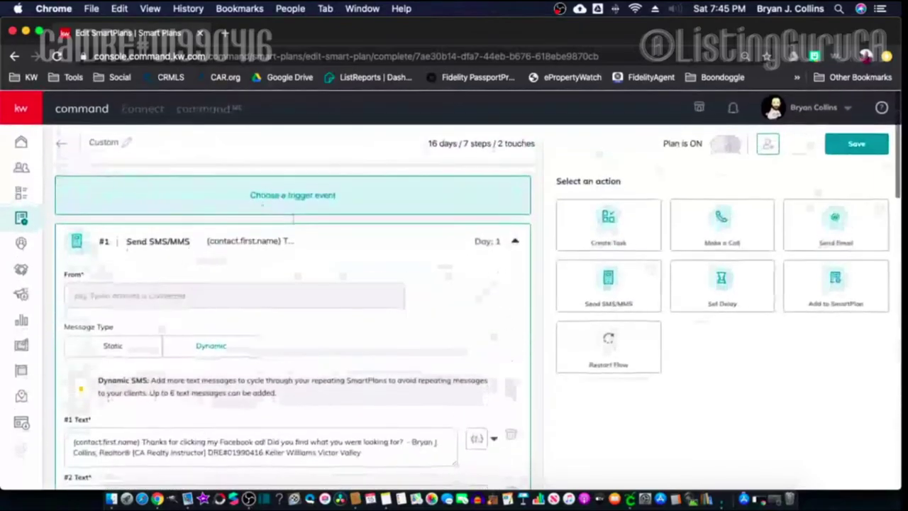
pyautogui.click(856, 143)
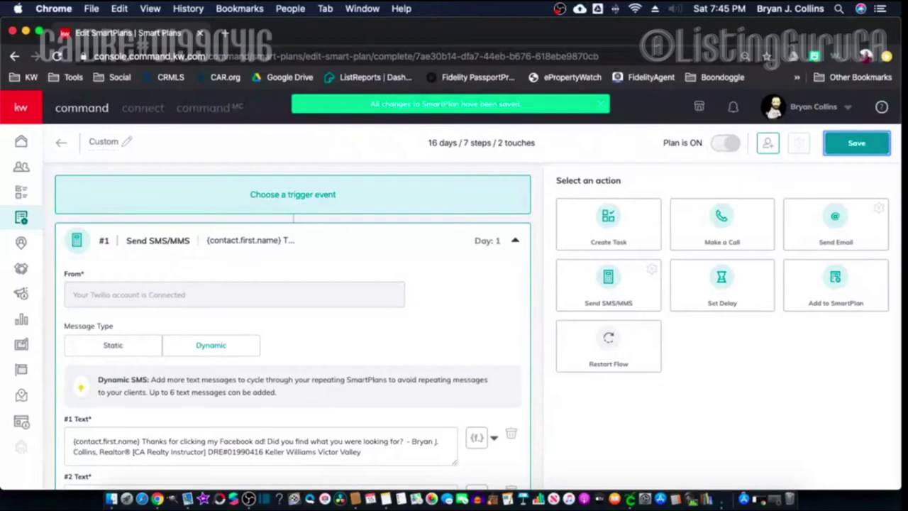
# Rename the Custom plan as "FB Ad Leads" and save it.
pyautogui.click(126, 141)
pyautogui.write('FB Ad Leads')
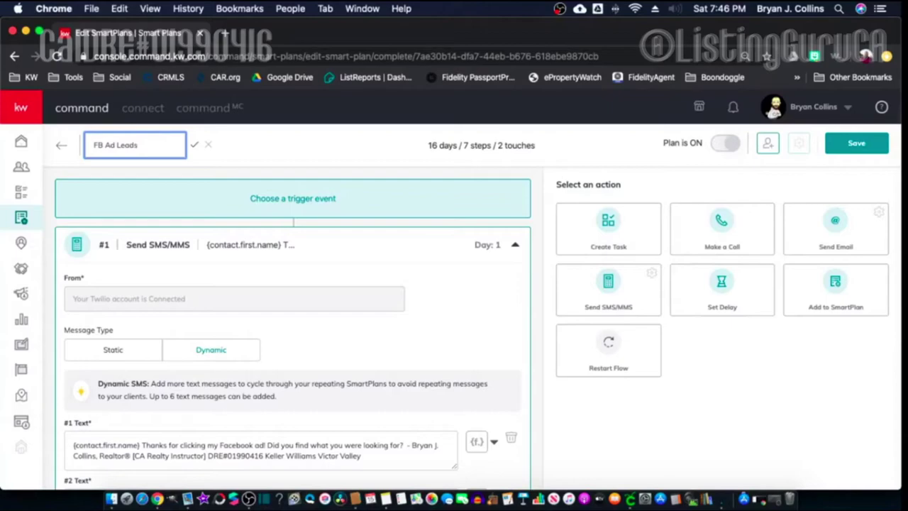
pyautogui.press('Return')
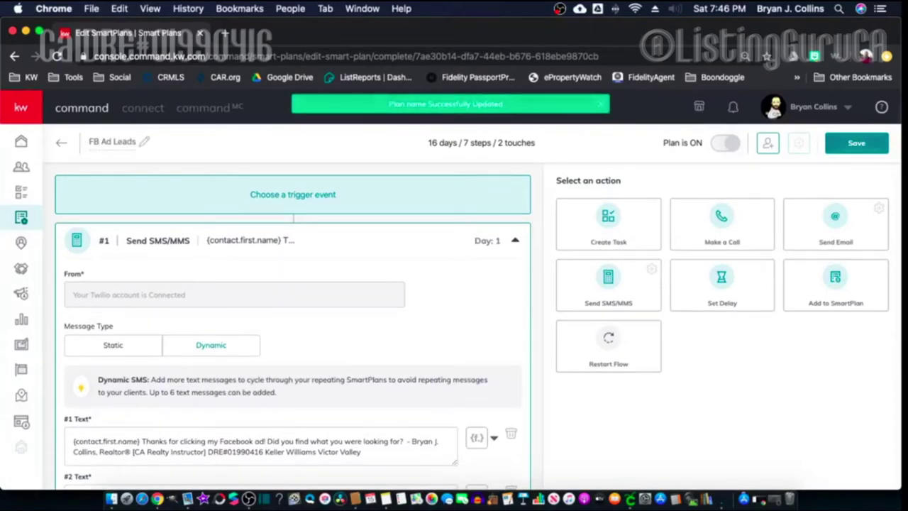
pyautogui.click(856, 142)
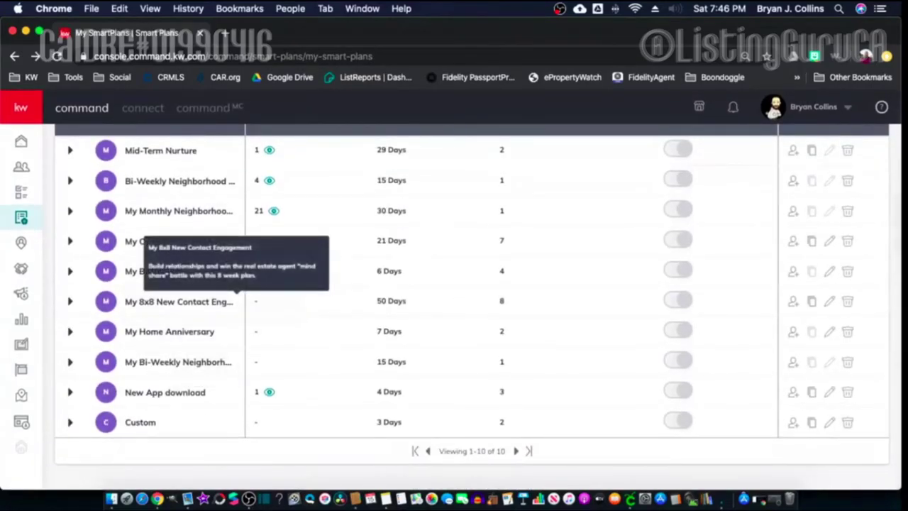
# Open the SmartPlans Library and look through the ready-made Keller Williams plans.
pyautogui.scroll(3, 178, 301)
pyautogui.scroll(1, 177, 301)
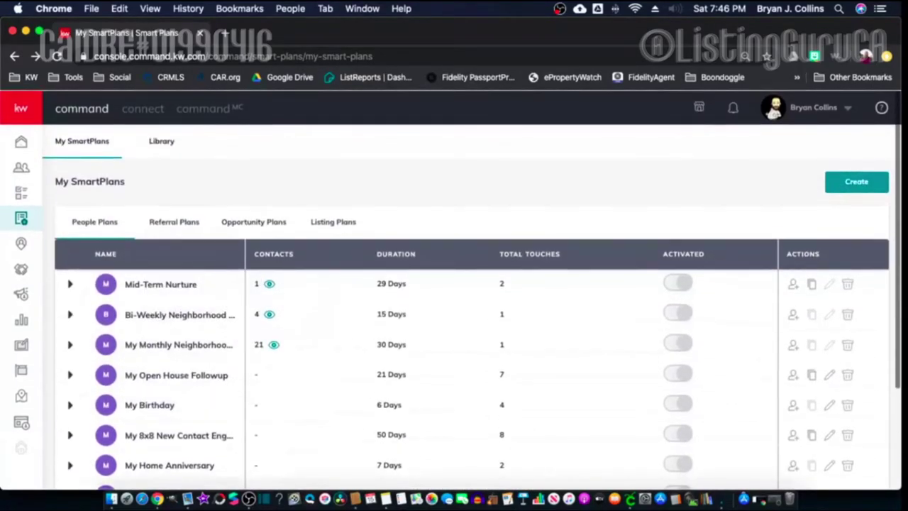
pyautogui.click(161, 139)
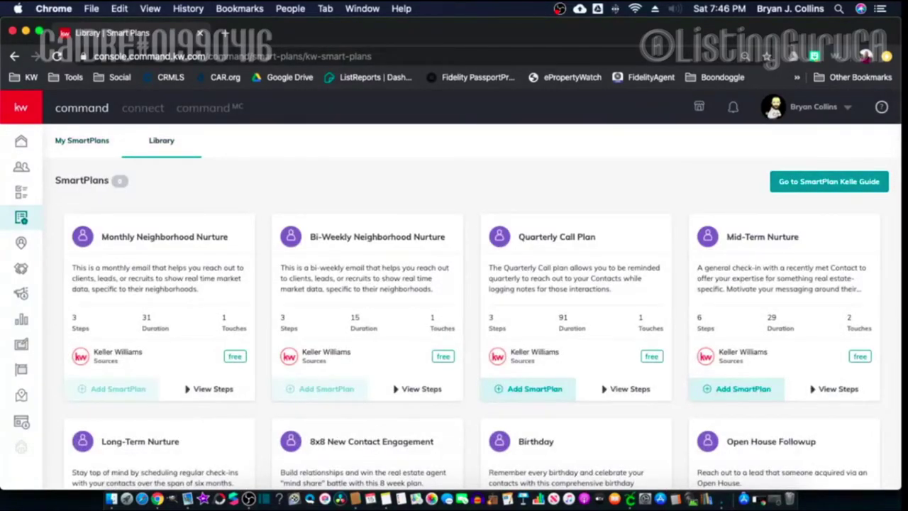
pyautogui.scroll(-10, 454, 291)
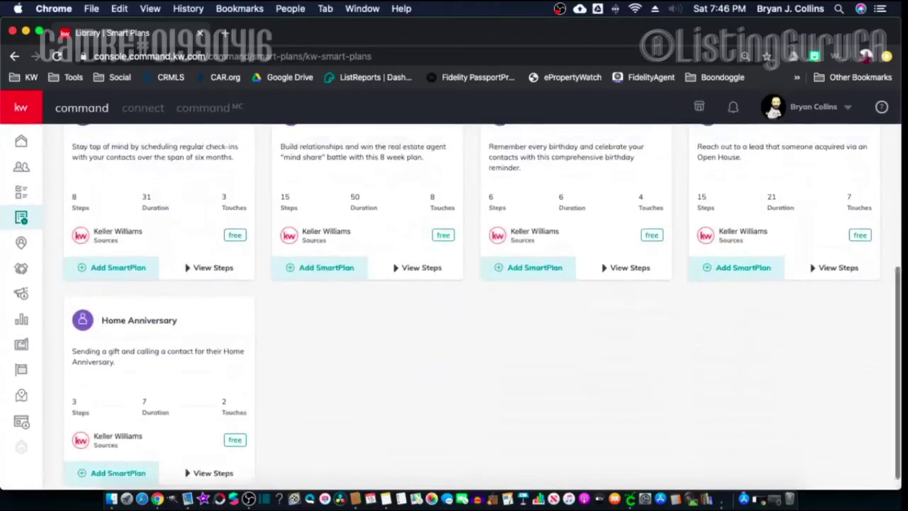
pyautogui.scroll(10, 454, 305)
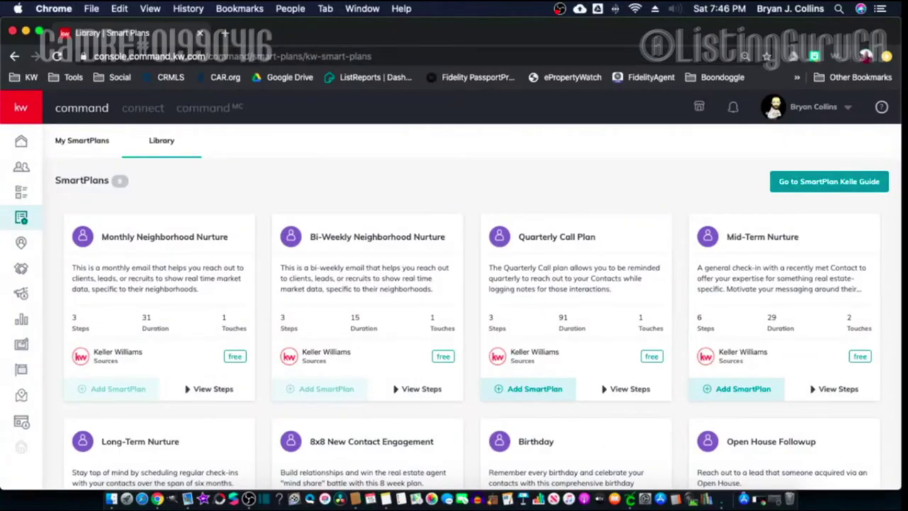
pyautogui.scroll(-5, 453, 305)
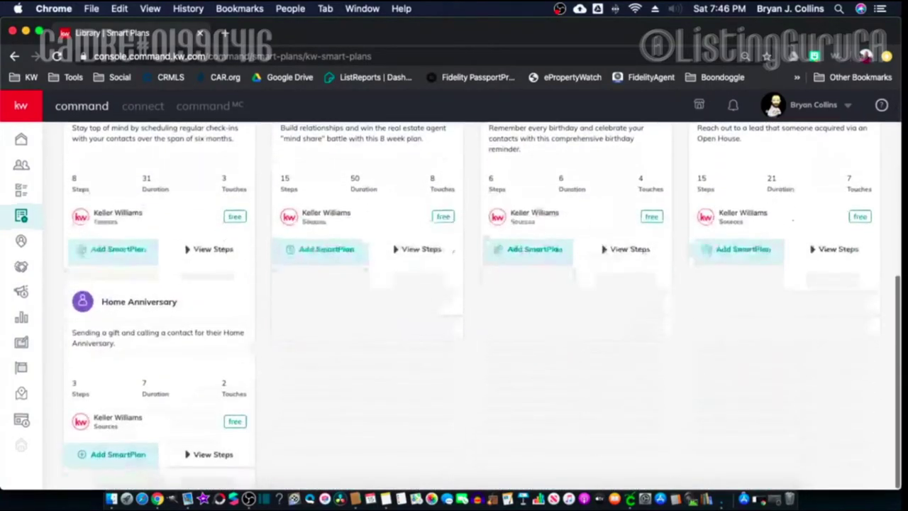
# Try to add the library's Home Anniversary plan under the name "My Home Anniversary", and cancel the form.
pyautogui.click(114, 456)
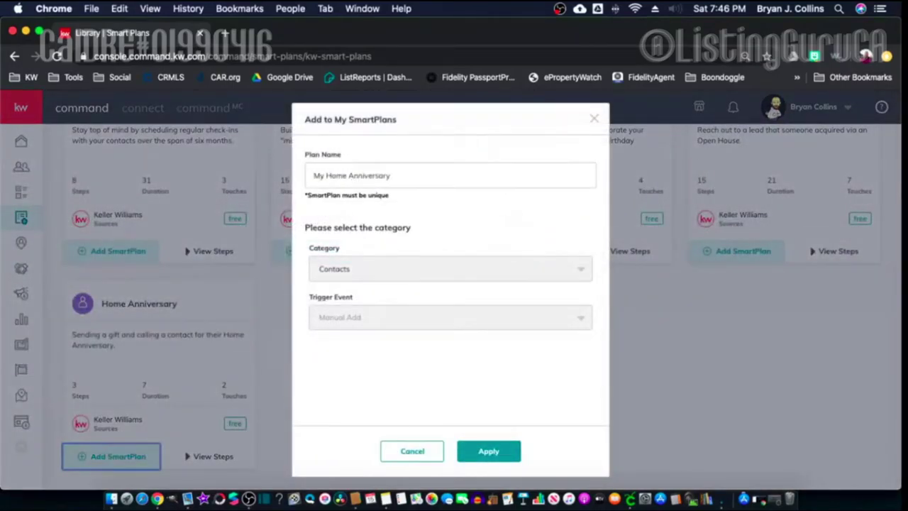
pyautogui.click(488, 451)
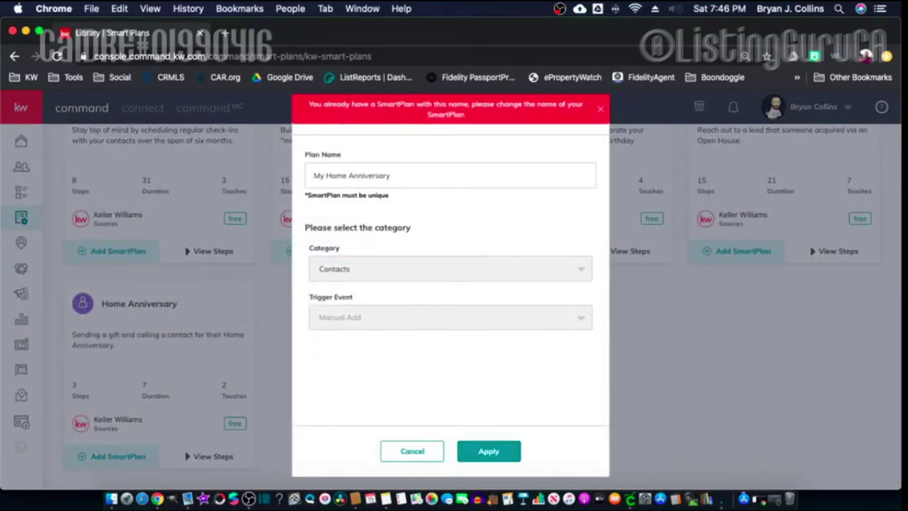
pyautogui.click(413, 451)
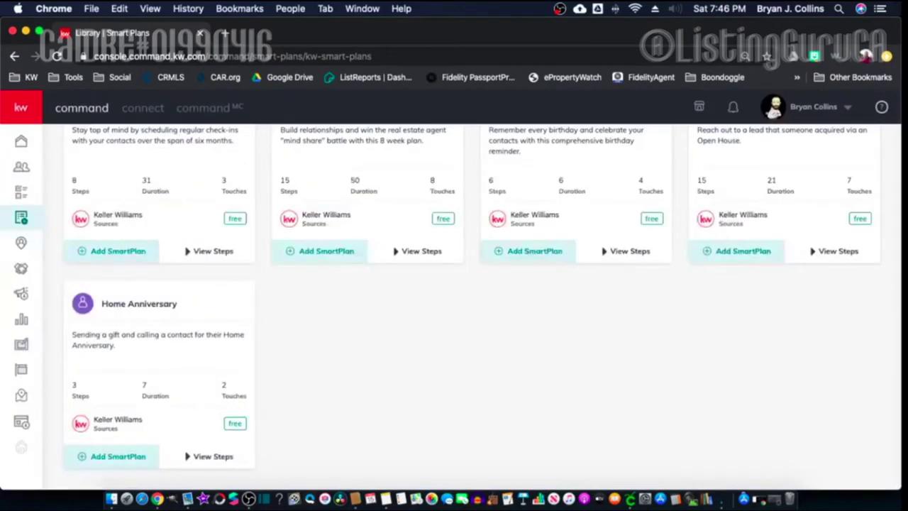
# Start adding the library's Open House Followup plan to My SmartPlans and close the form.
pyautogui.scroll(-5, 452, 309)
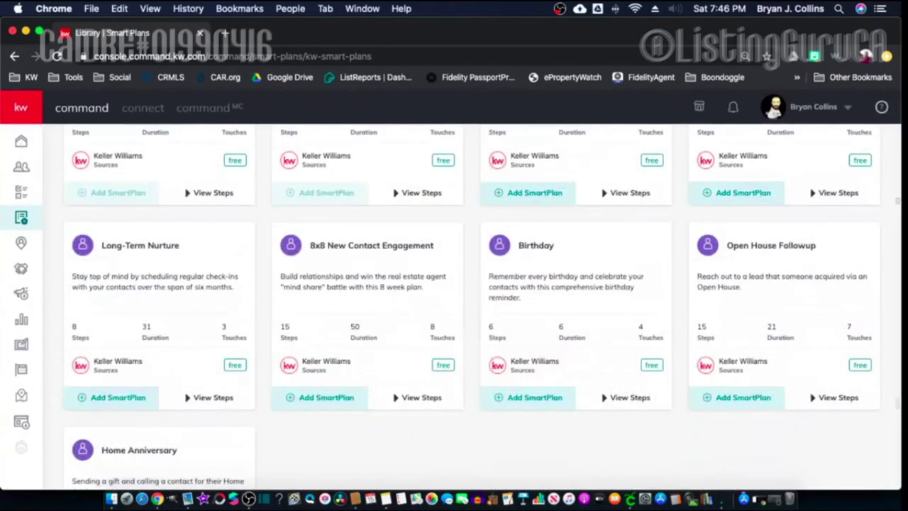
pyautogui.scroll(1, 482, 307)
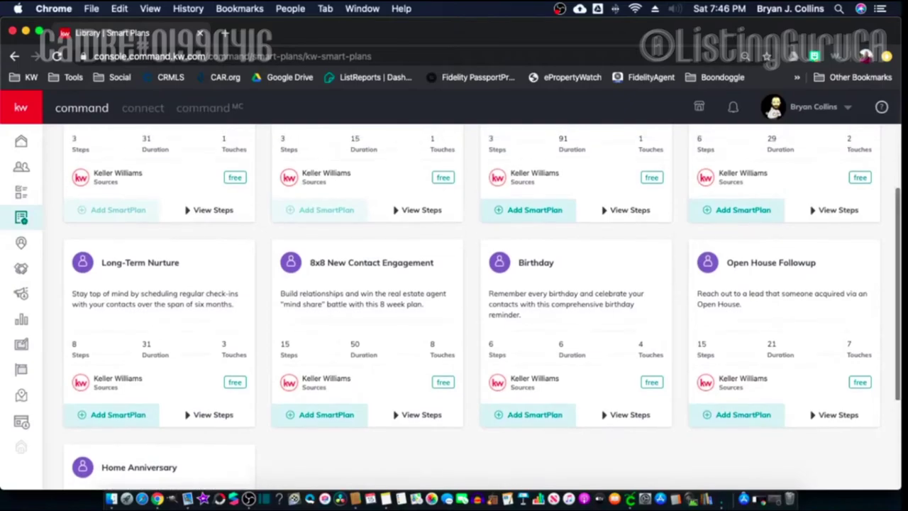
pyautogui.click(742, 440)
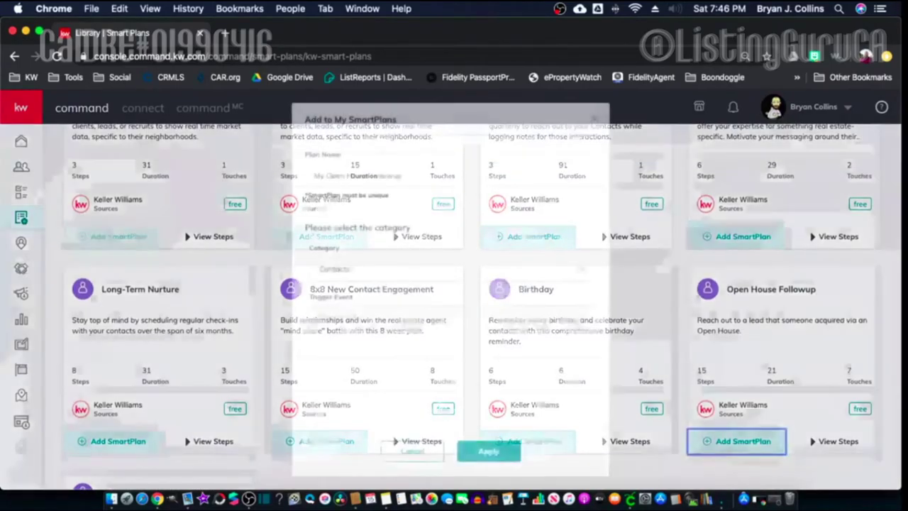
pyautogui.press('Return')
# Return to My SmartPlans and open the My Open House Followup plan for editing.
pyautogui.scroll(4, 482, 306)
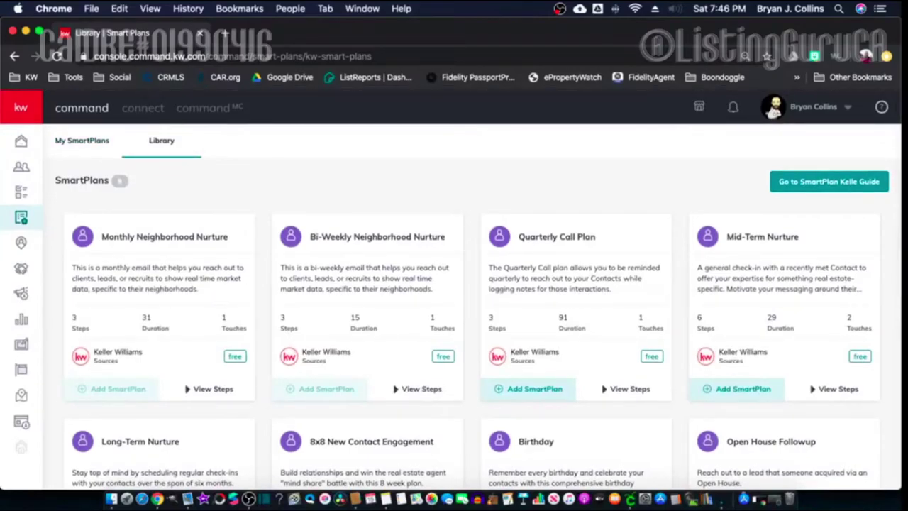
pyautogui.click(82, 140)
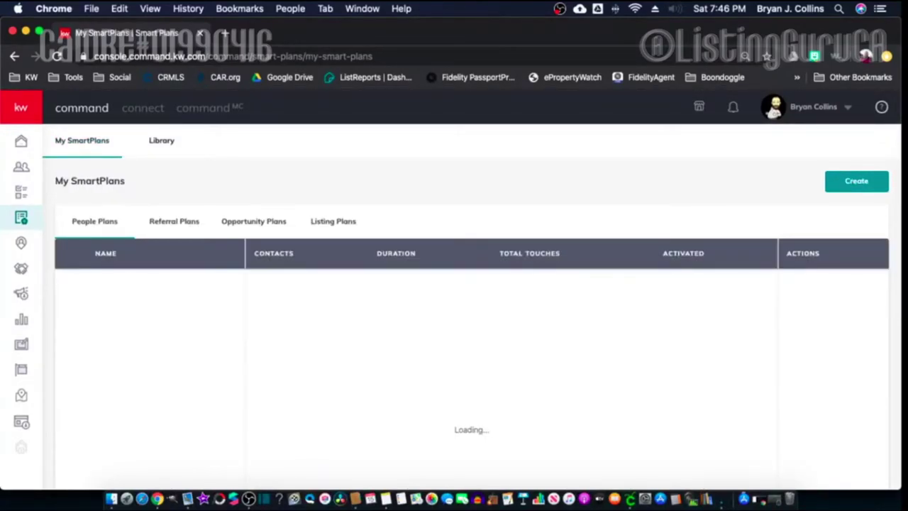
pyautogui.scroll(-3, 472, 298)
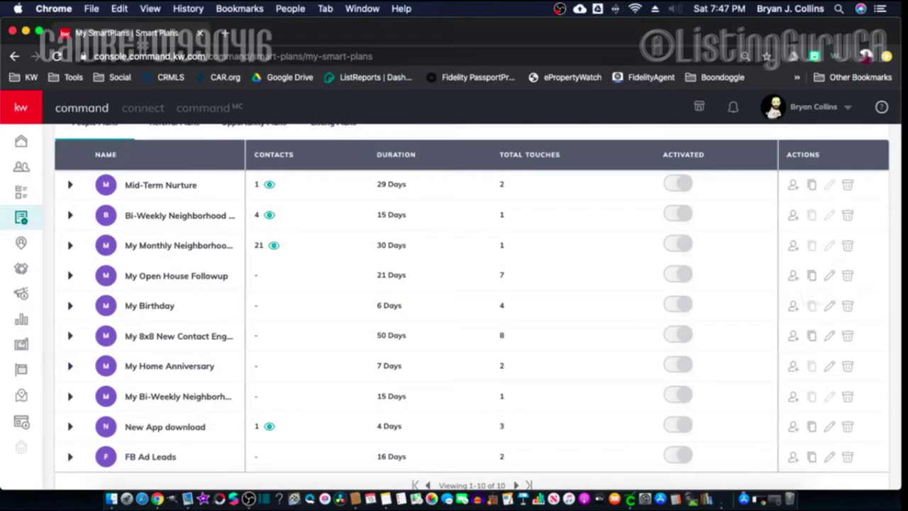
pyautogui.click(829, 276)
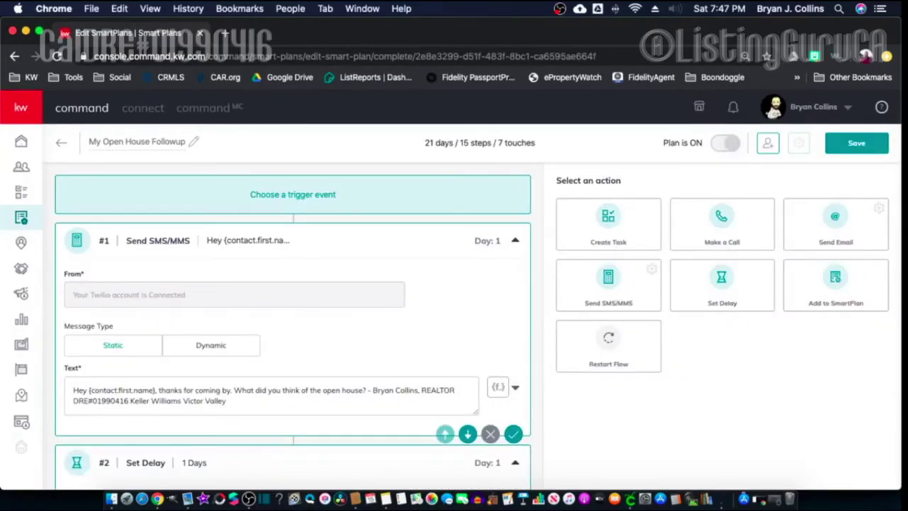
# Examine the first actions of My Open House Followup: the Send SMS/MMS text, the delay and the Create Task details.
pyautogui.scroll(-1, 472, 292)
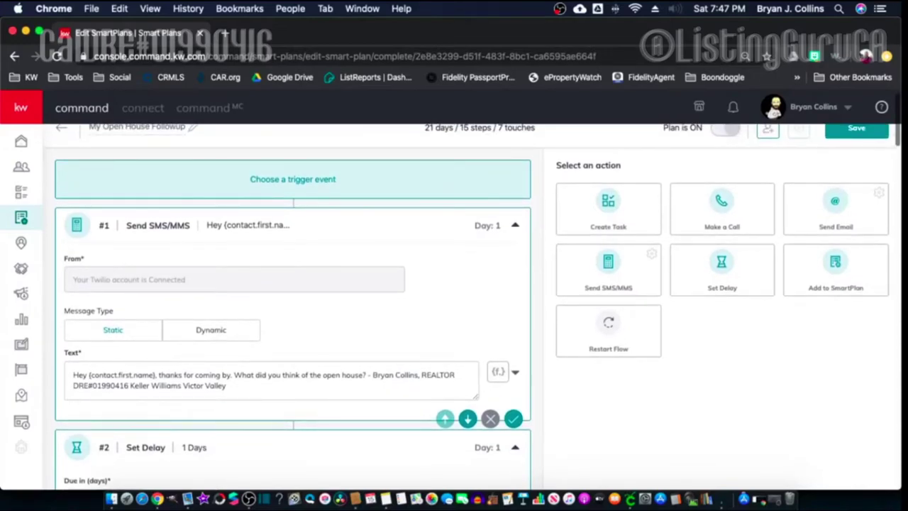
pyautogui.scroll(-4, 472, 305)
pyautogui.scroll(4, 472, 305)
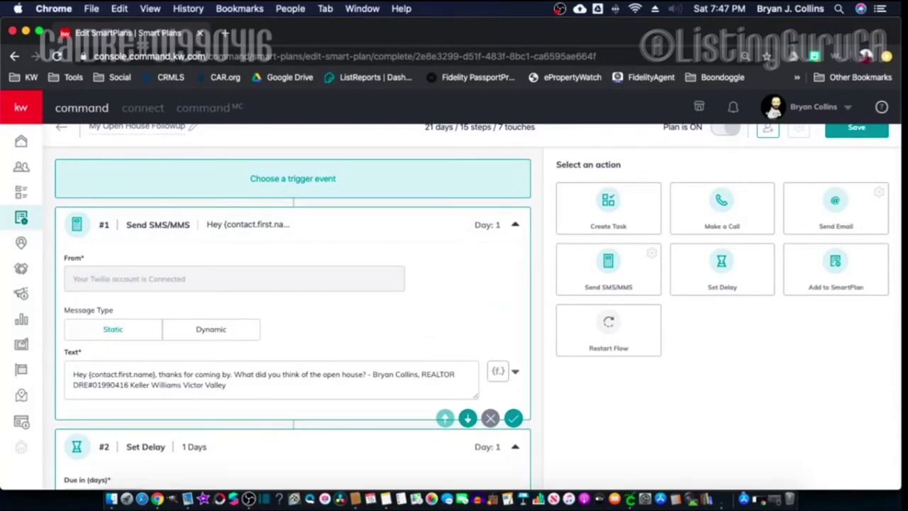
pyautogui.scroll(-1, 472, 305)
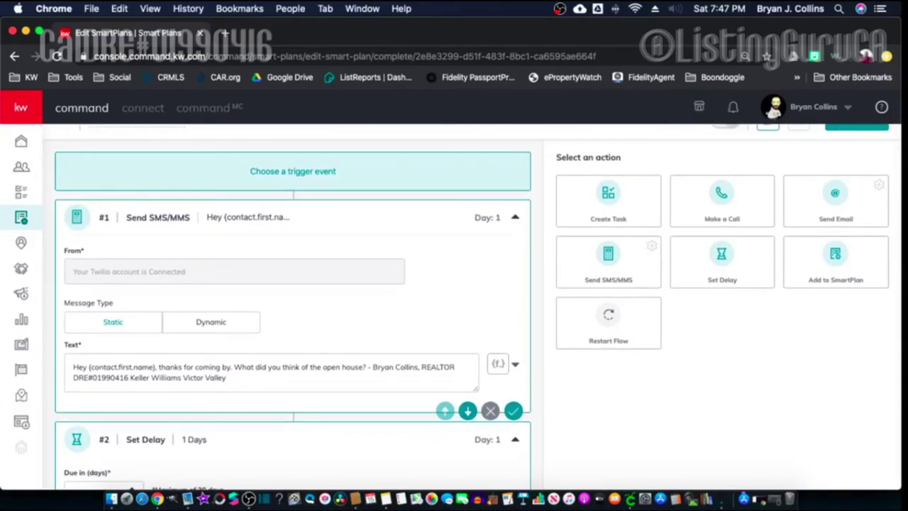
pyautogui.scroll(-3, 472, 305)
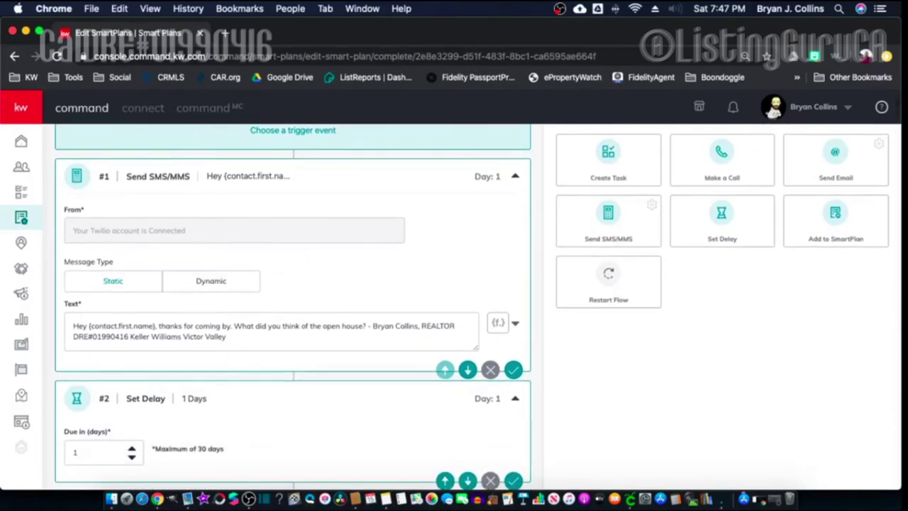
pyautogui.scroll(-10, 293, 305)
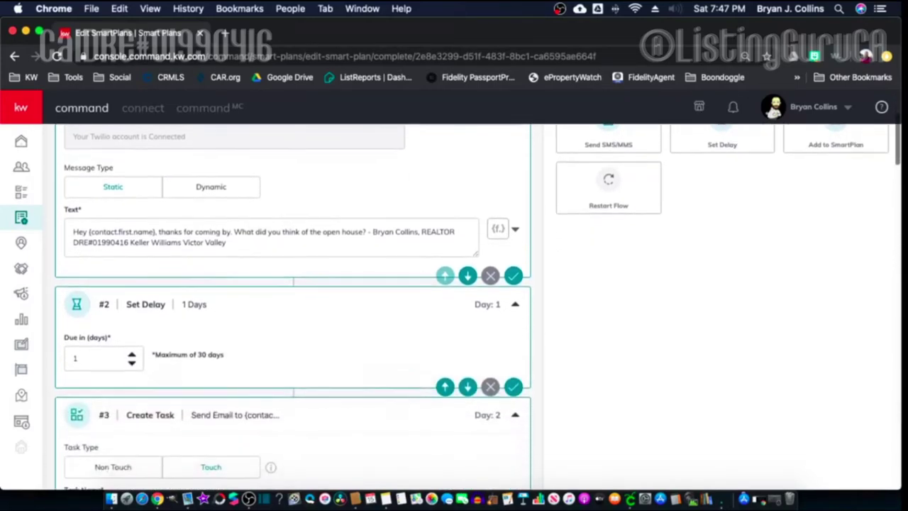
pyautogui.scroll(-7, 293, 305)
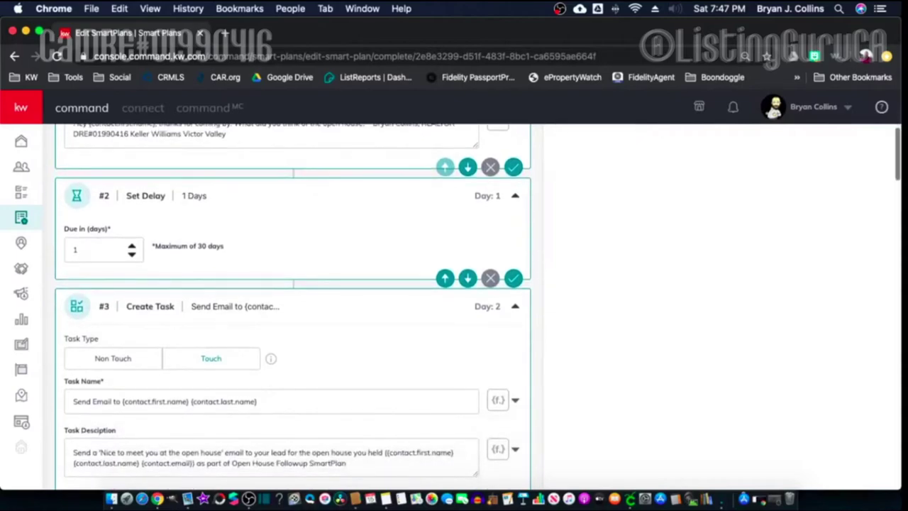
pyautogui.scroll(-3, 292, 305)
pyautogui.scroll(2, 293, 305)
pyautogui.scroll(-2, 293, 305)
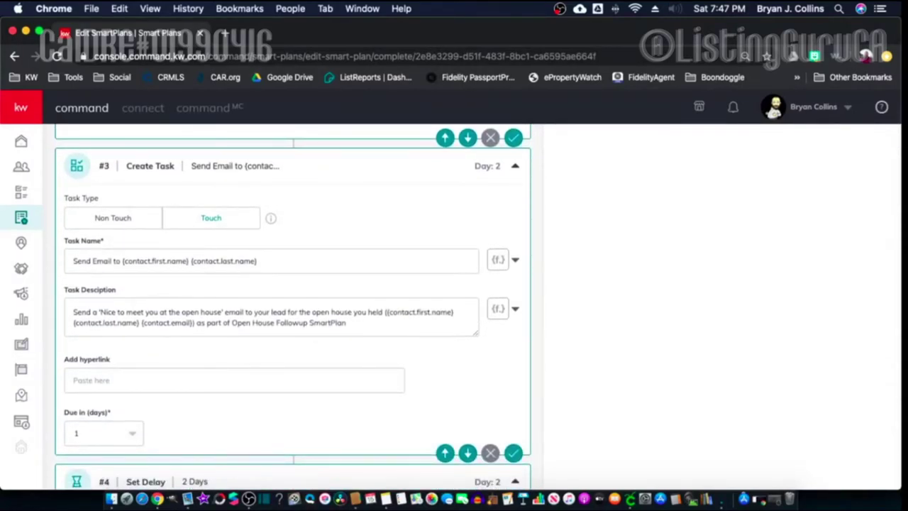
pyautogui.scroll(10, 293, 305)
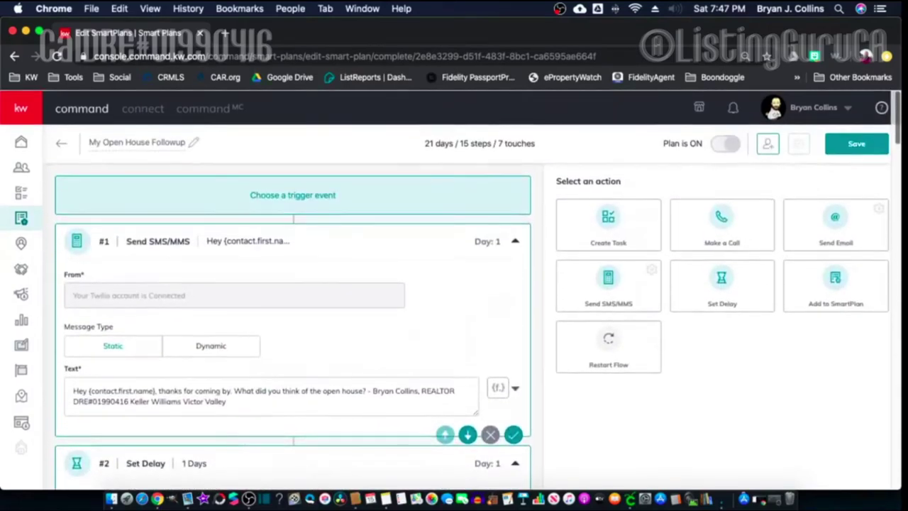
# Copy the task description of the day 2 Create Task action and delete that action from the plan.
pyautogui.scroll(-5, 293, 305)
pyautogui.scroll(4, 293, 305)
pyautogui.scroll(-5, 293, 305)
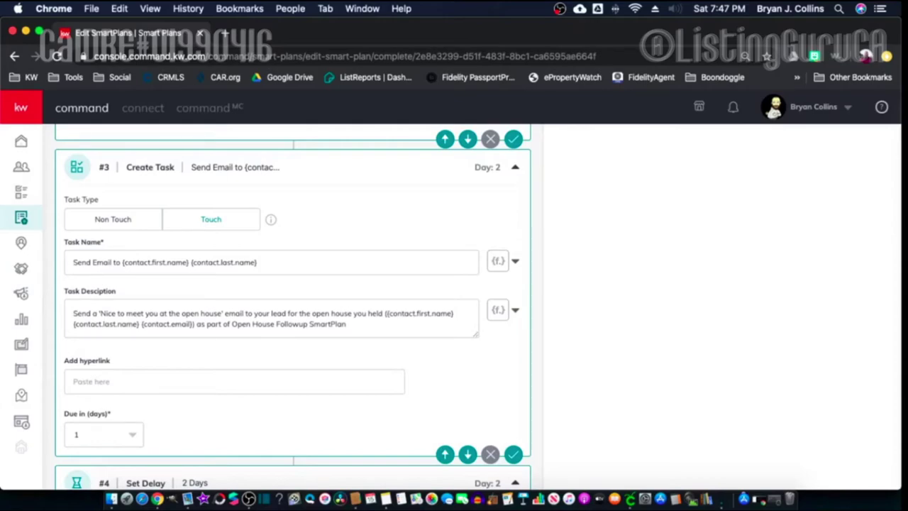
pyautogui.scroll(15, 292, 305)
pyautogui.scroll(-3, 293, 305)
pyautogui.scroll(-8, 293, 305)
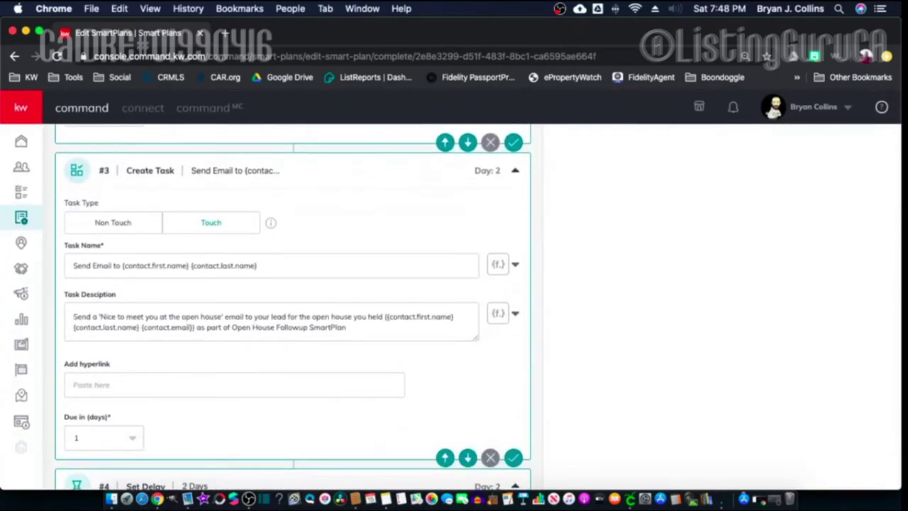
pyautogui.click(164, 318)
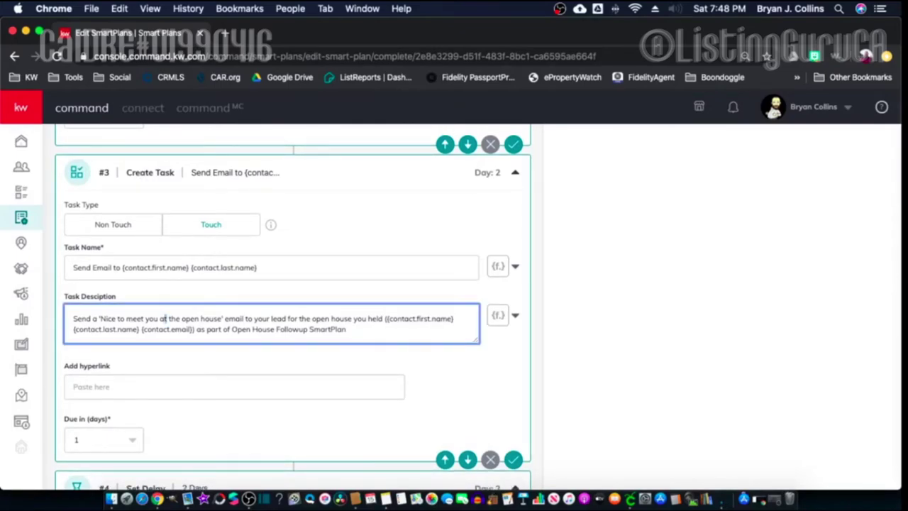
pyautogui.press('super+a')
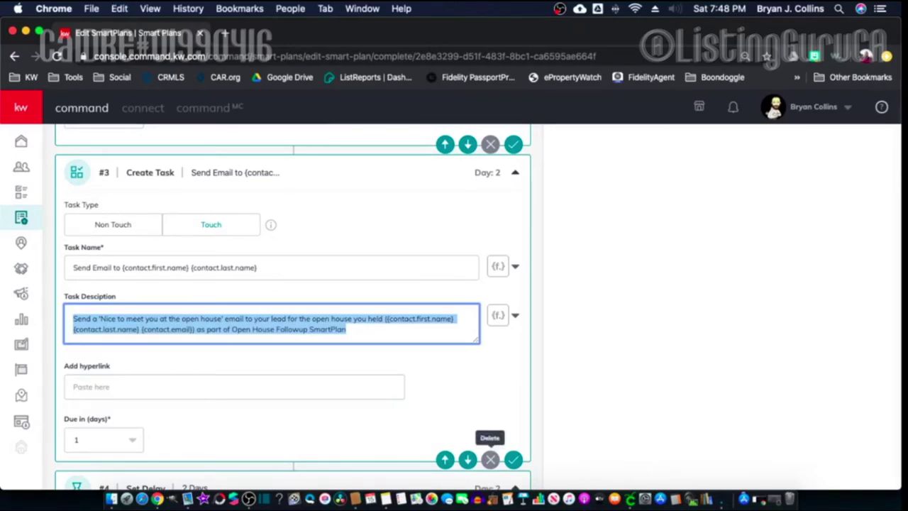
pyautogui.click(490, 460)
pyautogui.click(487, 325)
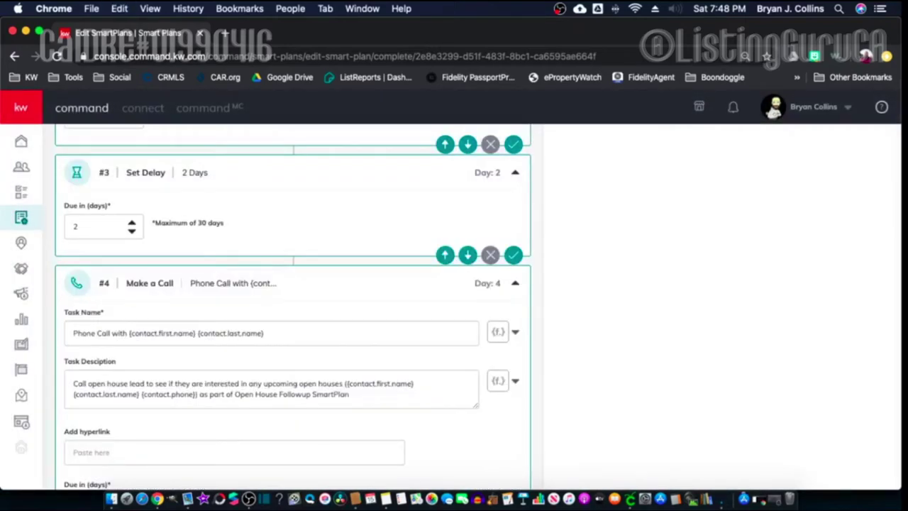
# Add a Send Email action to the plan and move it up to position #3, directly after the 1-day delay.
pyautogui.scroll(10, 292, 305)
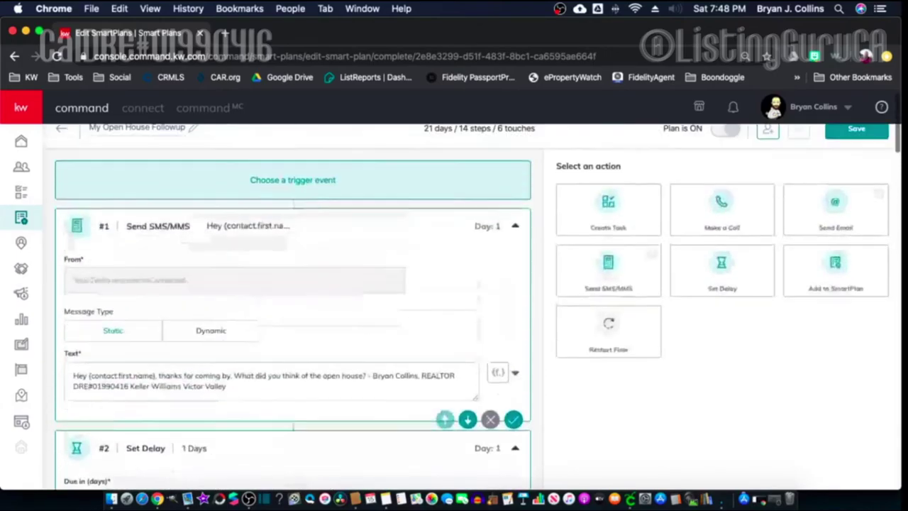
pyautogui.scroll(-20, 292, 305)
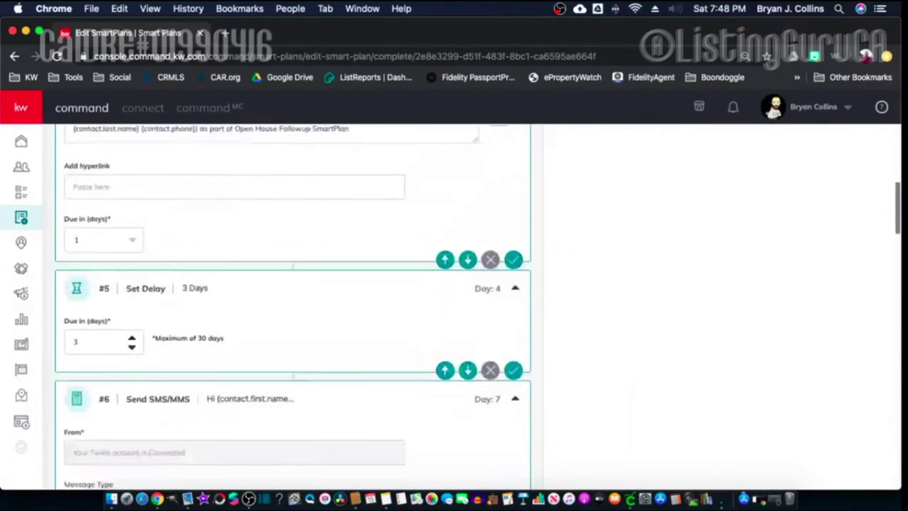
pyautogui.scroll(-20, 293, 305)
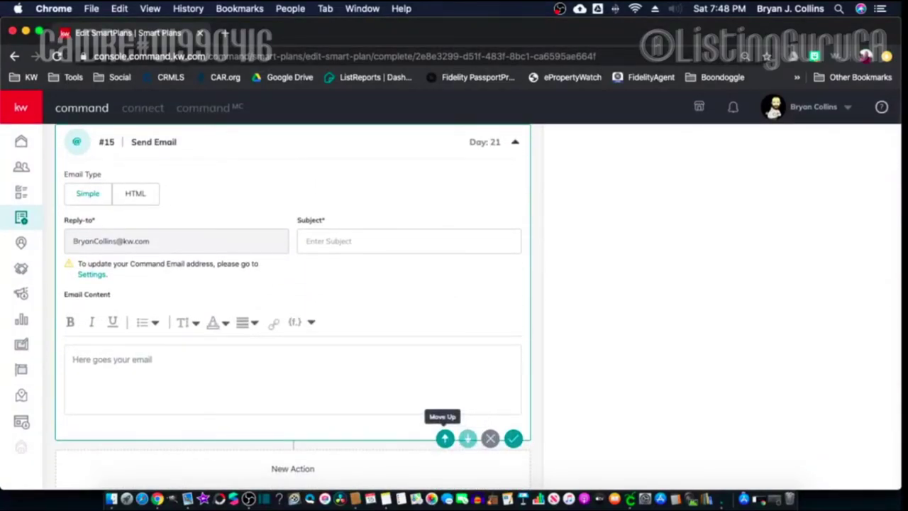
pyautogui.click(445, 438)
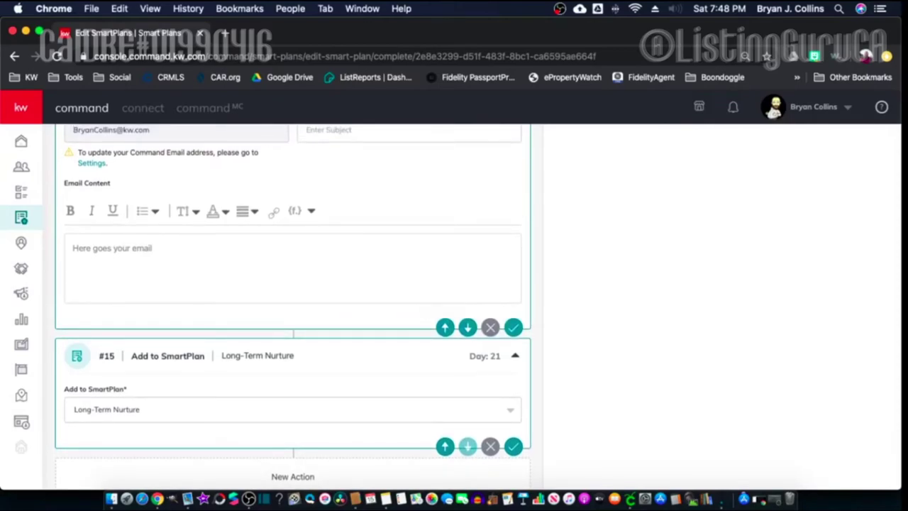
pyautogui.click(444, 327)
pyautogui.click(445, 389)
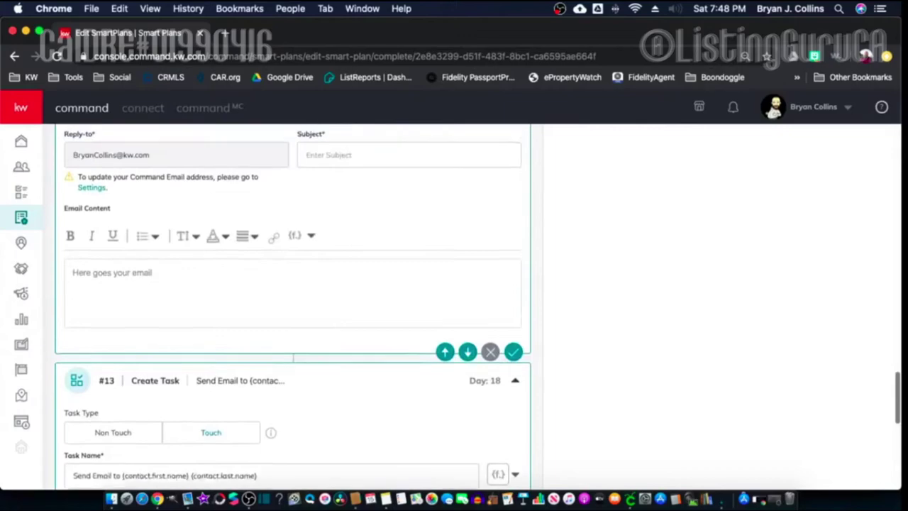
pyautogui.click(444, 407)
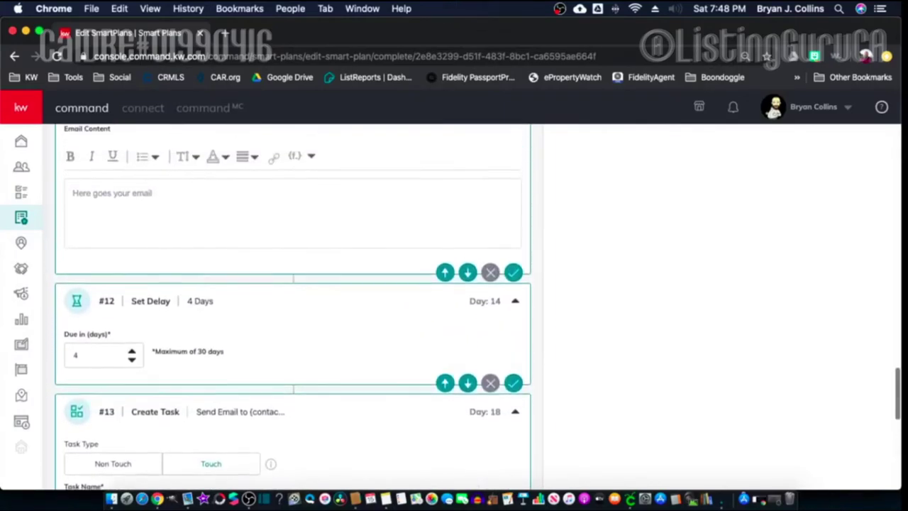
pyautogui.click(444, 424)
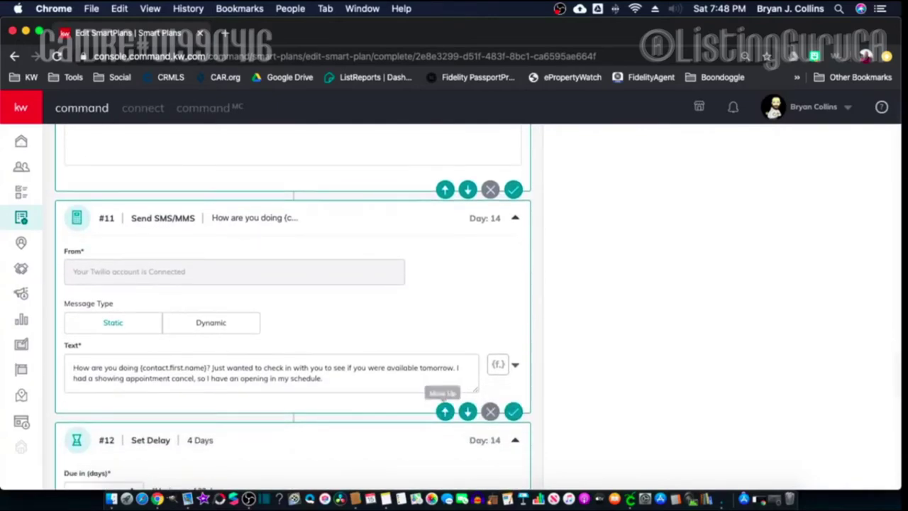
pyautogui.click(445, 411)
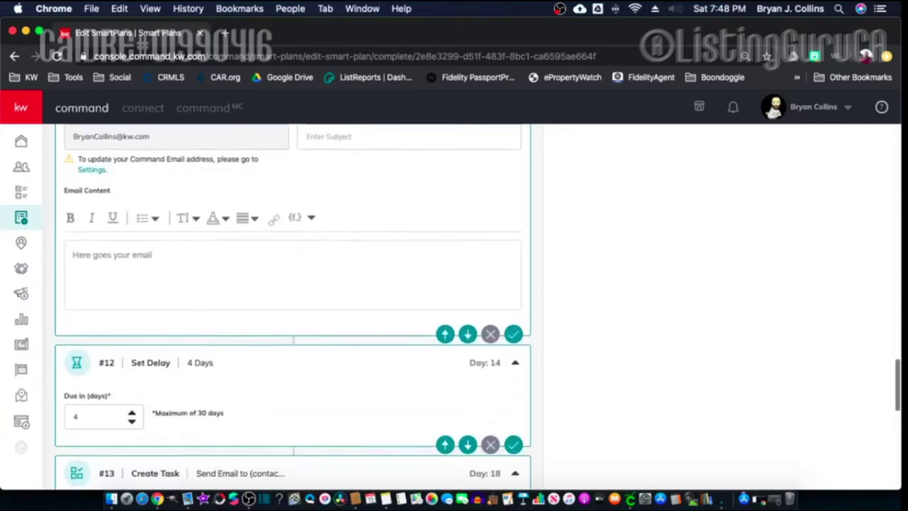
pyautogui.click(445, 331)
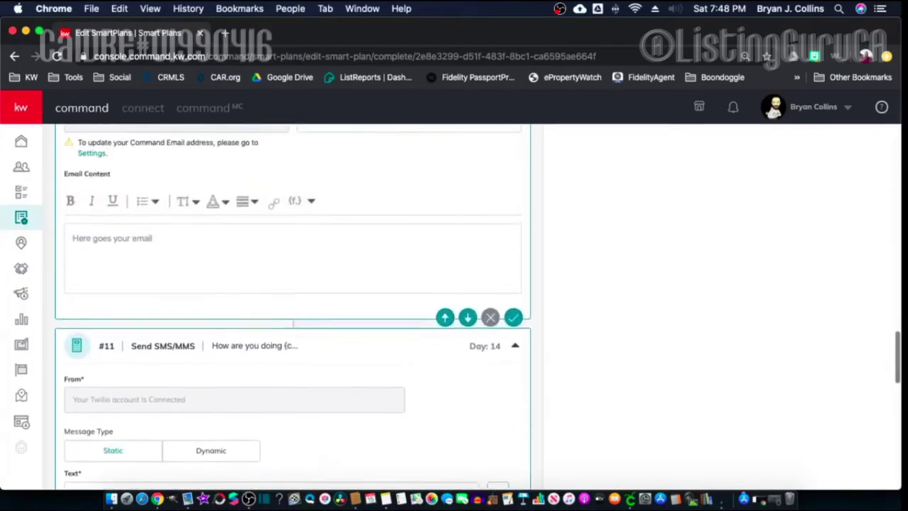
pyautogui.click(445, 385)
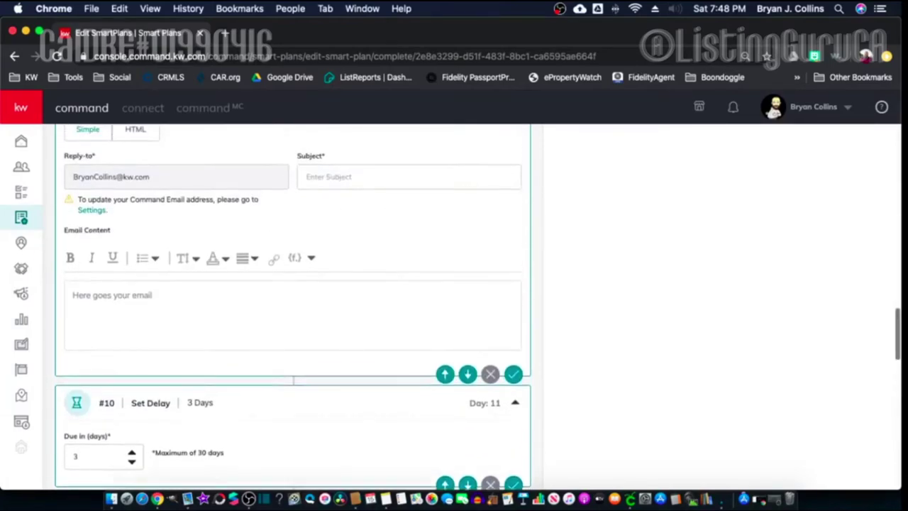
pyautogui.click(445, 387)
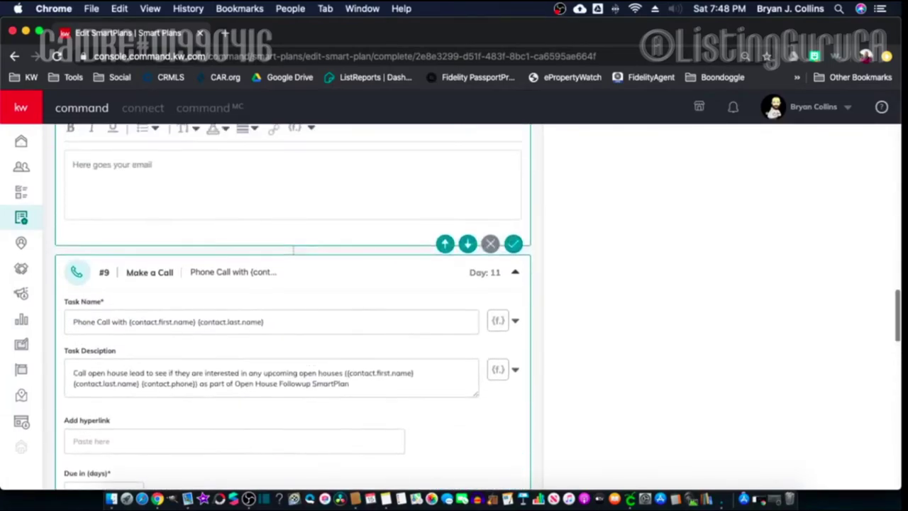
pyautogui.click(445, 459)
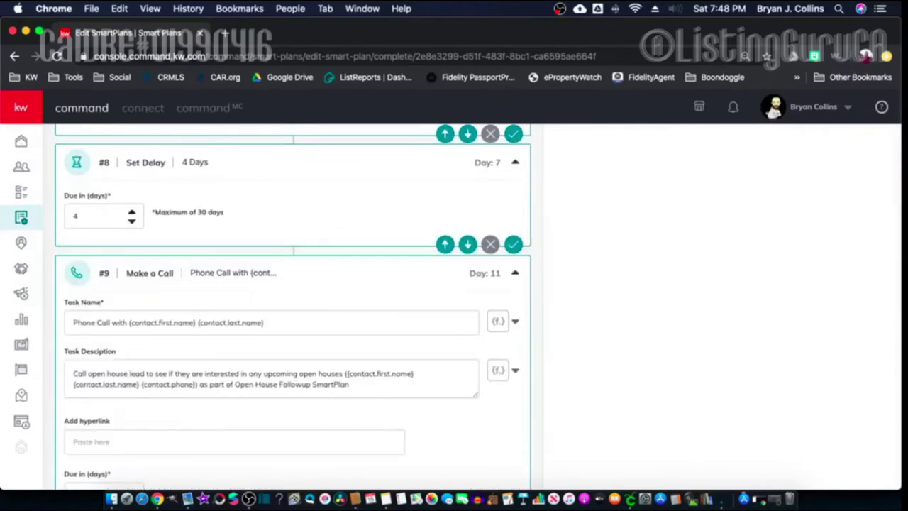
pyautogui.click(445, 416)
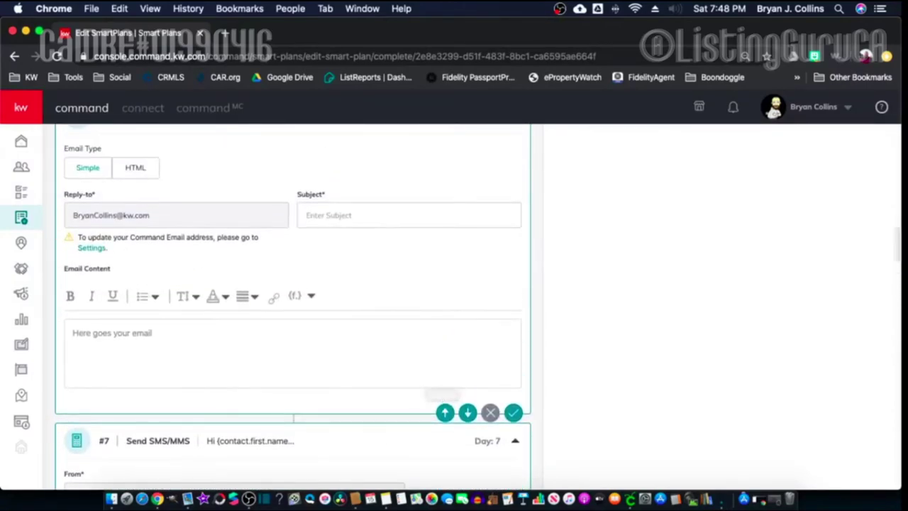
pyautogui.click(445, 412)
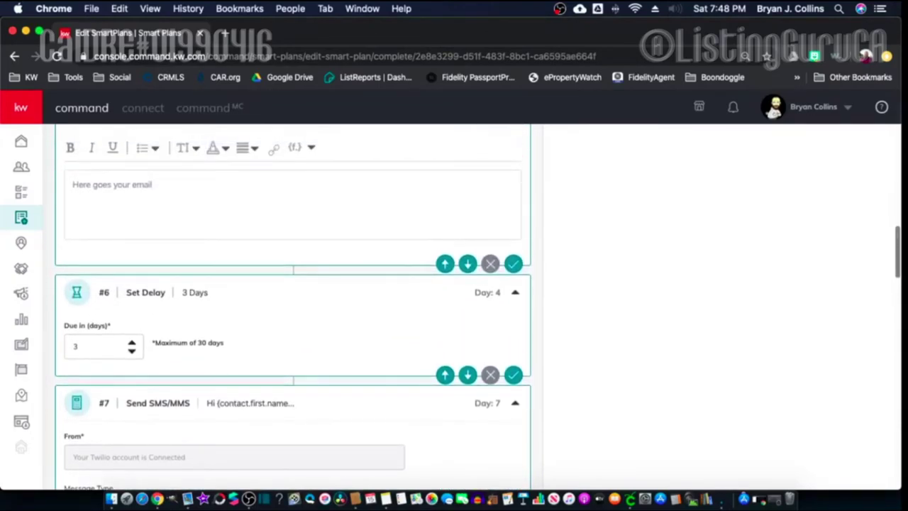
pyautogui.click(443, 441)
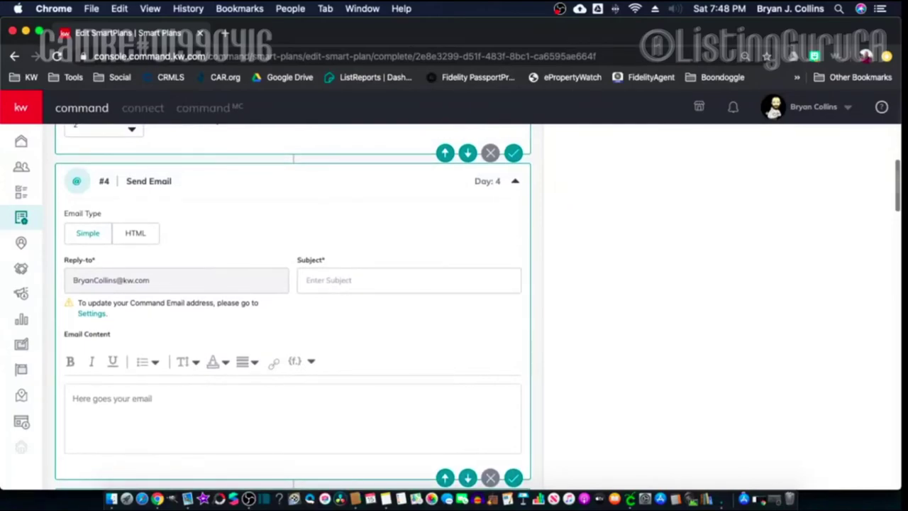
pyautogui.click(445, 153)
pyautogui.scroll(8, 292, 305)
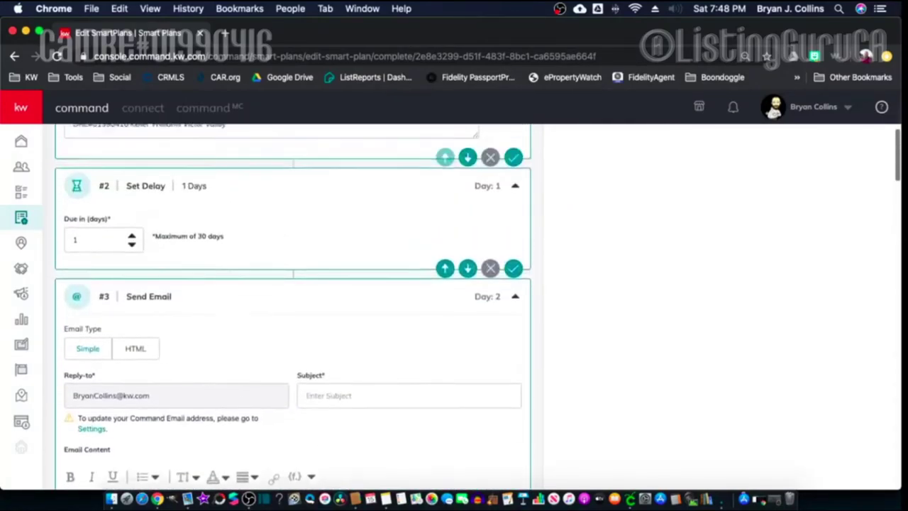
# Paste the copied task description into the Send Email content and trim it to "Nice to meet you at the open house".
pyautogui.scroll(-3, 293, 305)
pyautogui.scroll(-3, 292, 305)
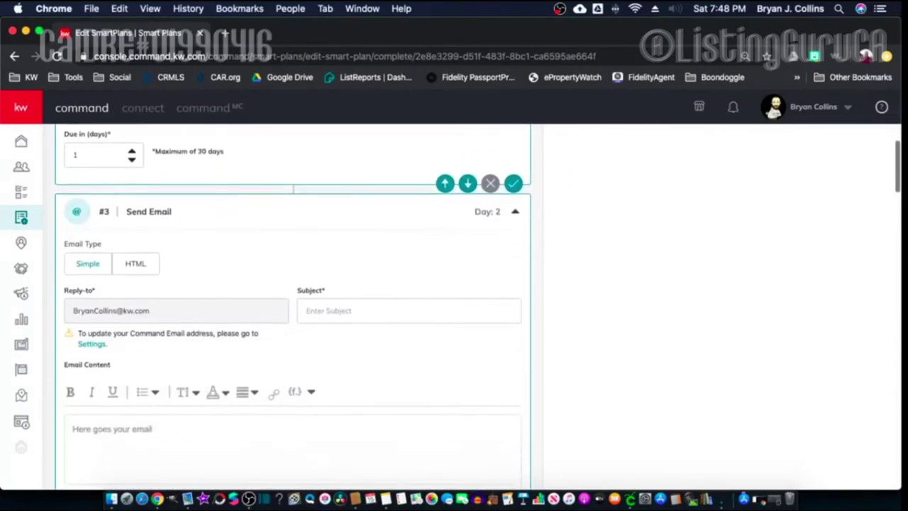
pyautogui.click(73, 401)
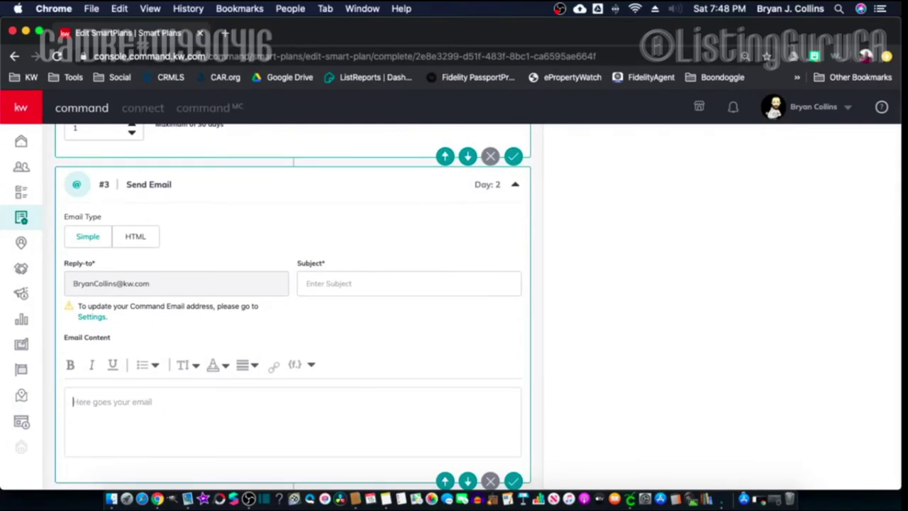
pyautogui.write("Send a 'Nice to meet you at the open house' email to your lead for the open house you held {{contact.first.name} {contact.last.name} {contact.email}} as part of Open House Followup SmartPlan")
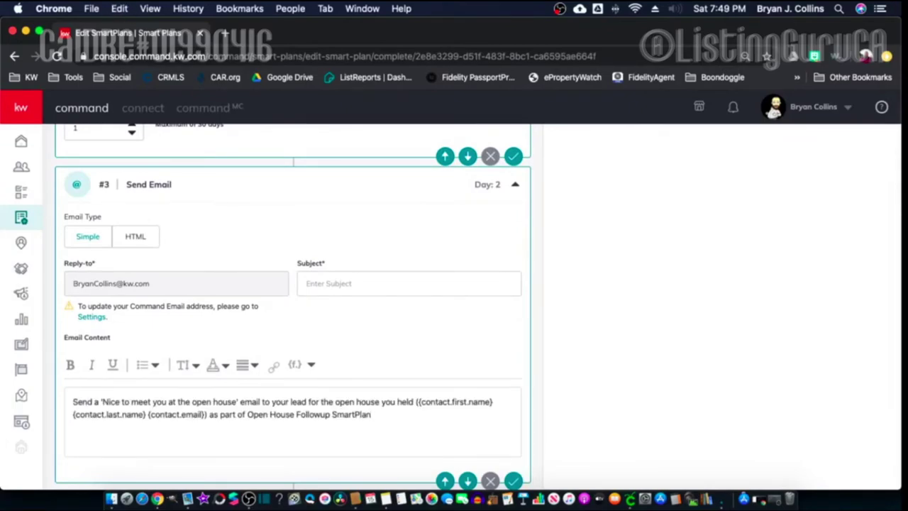
pyautogui.moveTo(73, 401); pyautogui.dragTo(104, 401)
pyautogui.press('BackSpace')
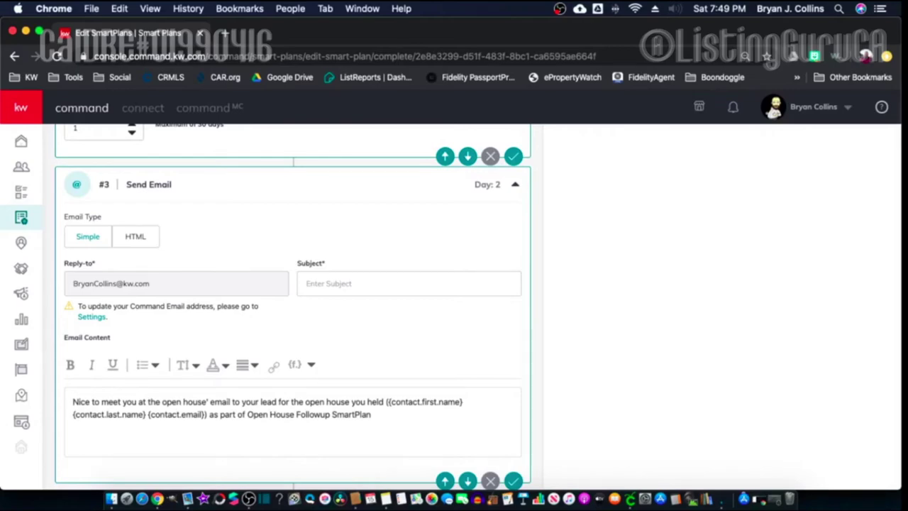
pyautogui.moveTo(207, 402); pyautogui.dragTo(371, 414)
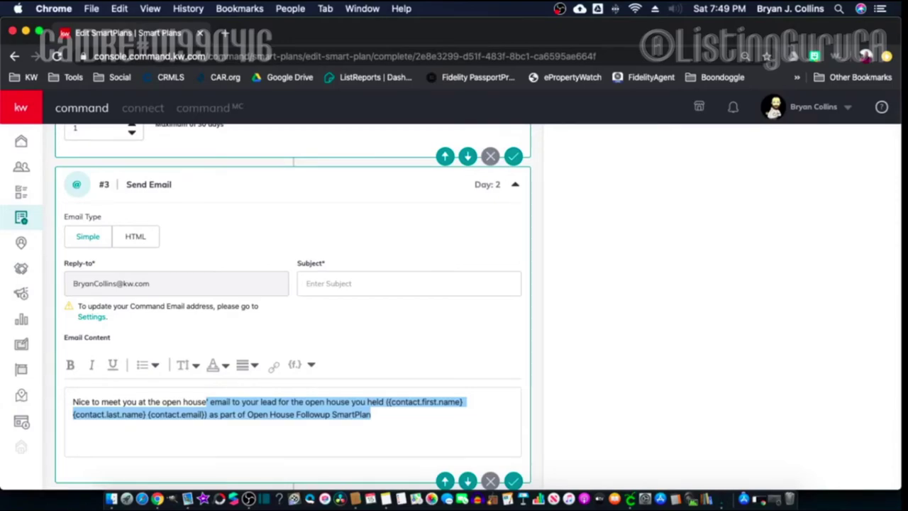
pyautogui.press('BackSpace')
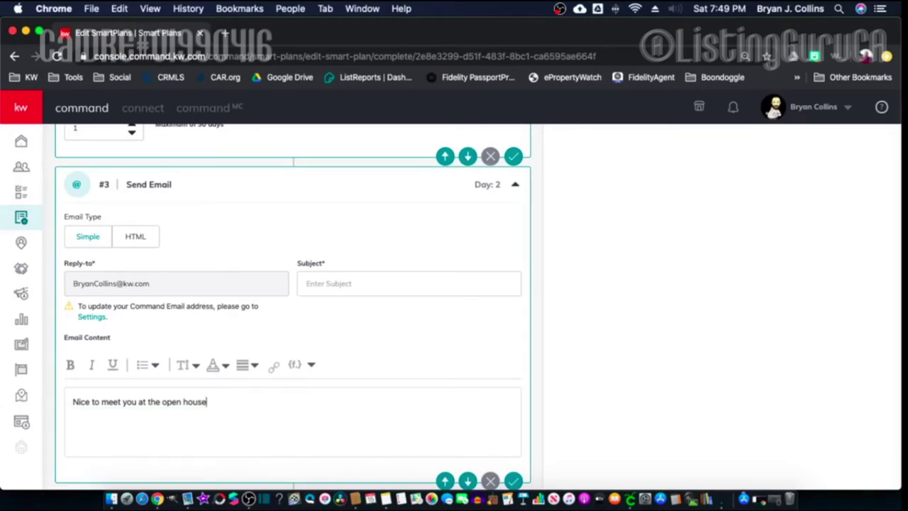
# Set the subject of the day 2 Send Email action to "Nice to Meet you!".
pyautogui.click(408, 283)
pyautogui.write('Nice to Meet youy')
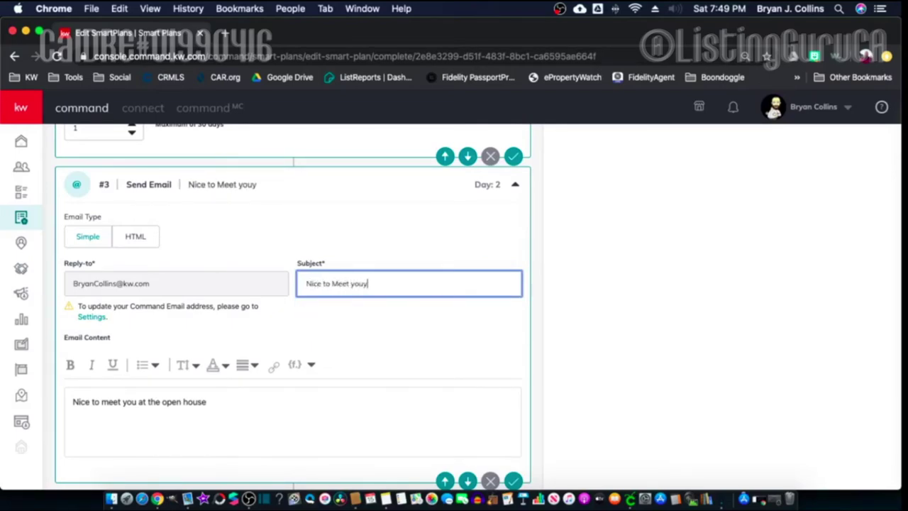
pyautogui.press('BackSpace')
# Extend the day 2 email content with "yesterday! I hope you loved the layout, if not, let me know what would better suit you.".
pyautogui.click(207, 402)
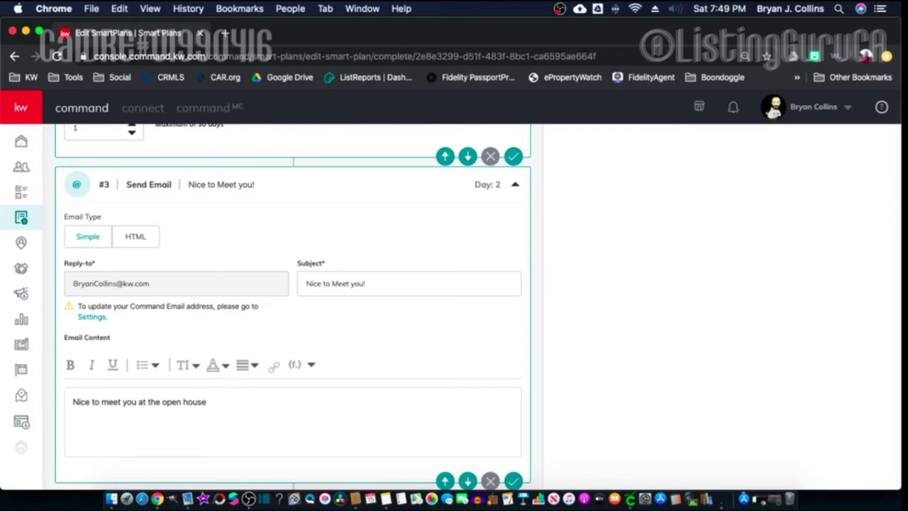
pyautogui.scroll(4, 293, 306)
pyautogui.scroll(-5, 293, 306)
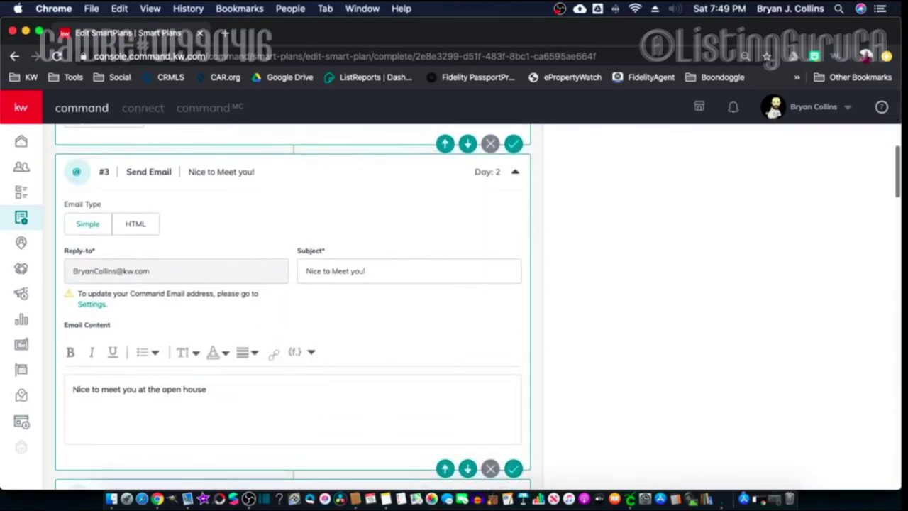
pyautogui.write('yesterday')
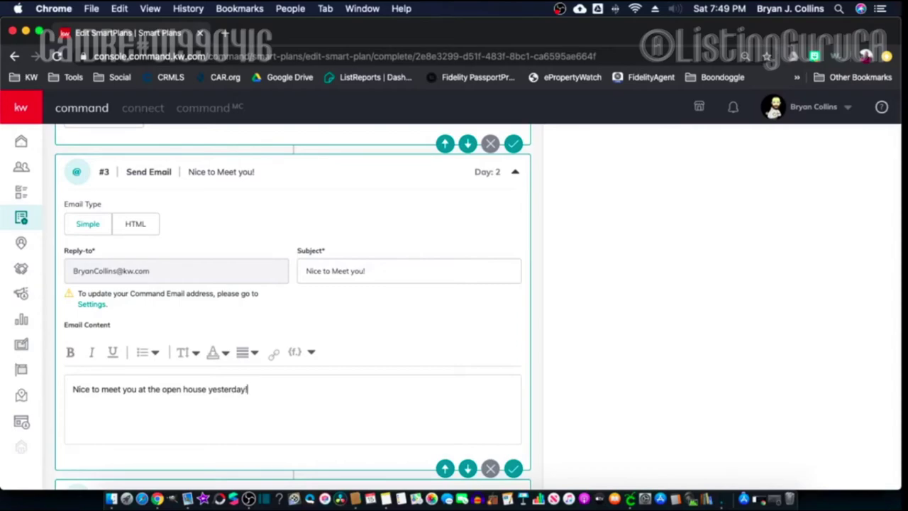
pyautogui.write('! I hope ')
pyautogui.write('you ')
pyautogui.write('loved th')
pyautogui.write('e')
pyautogui.press('BackSpace')
pyautogui.write('d the ')
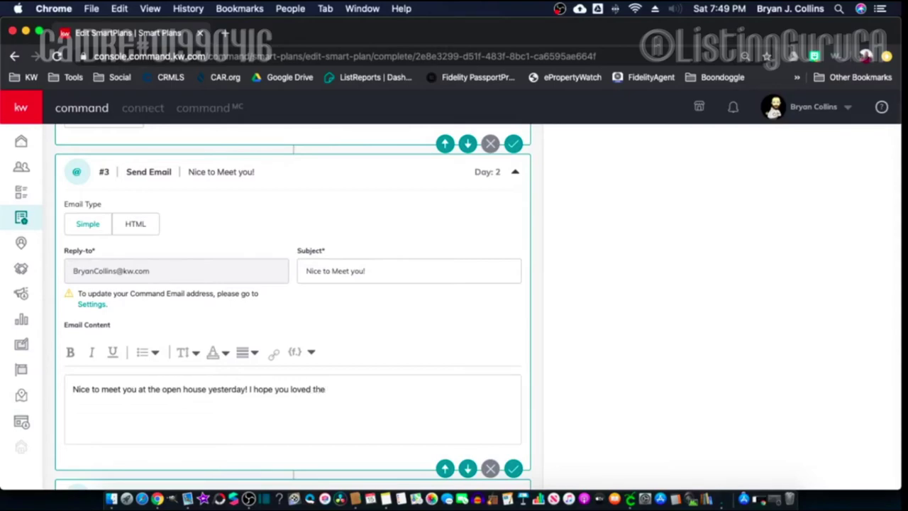
pyautogui.write('layout, if not, let me know')
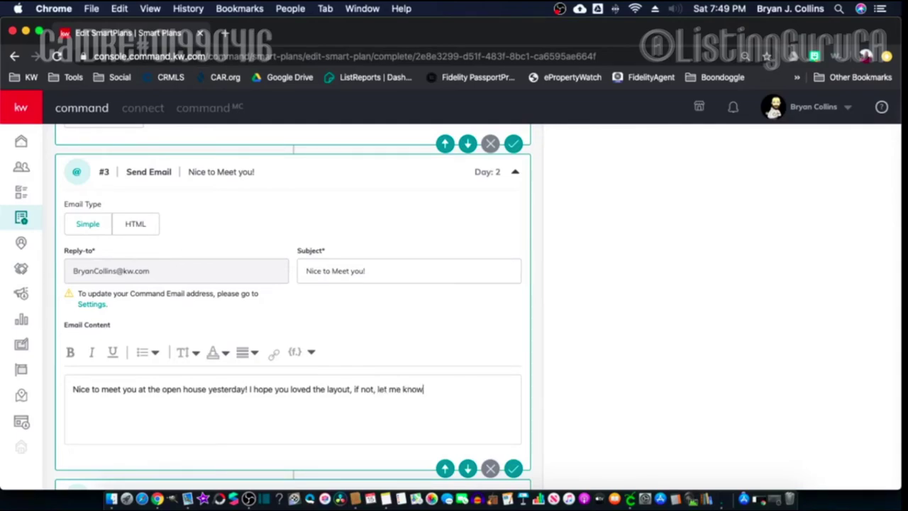
pyautogui.write(' what would better su')
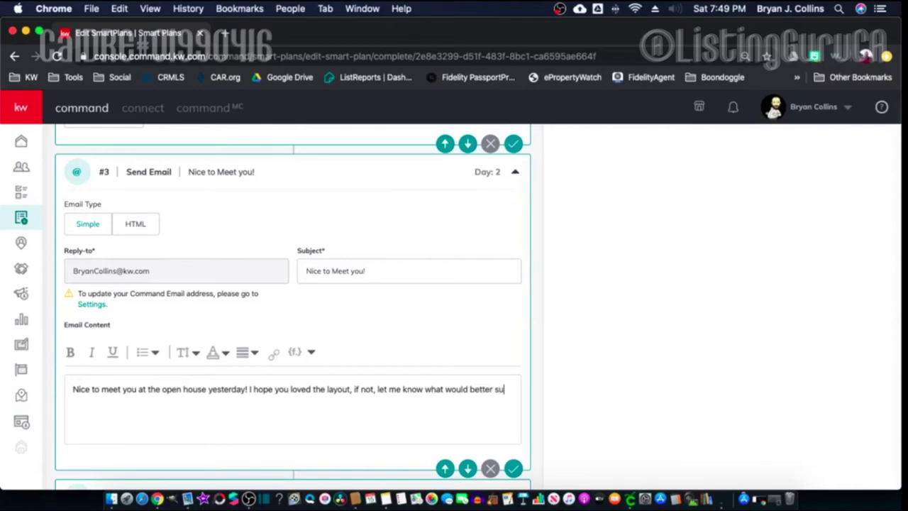
pyautogui.write('it you')
# Add a second line to the email content reading "Looking forward to talking about it.".
pyautogui.write('Looking for')
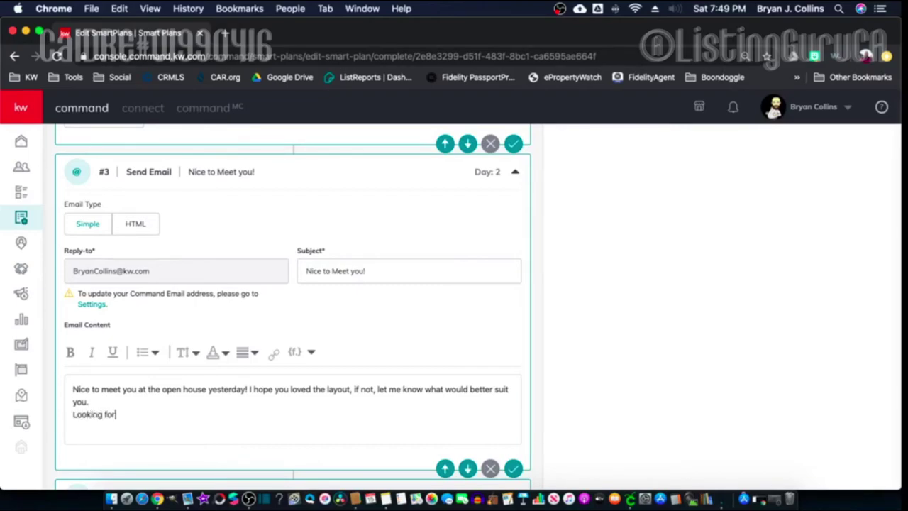
pyautogui.write('ward to talking o')
pyautogui.write('bout it.')
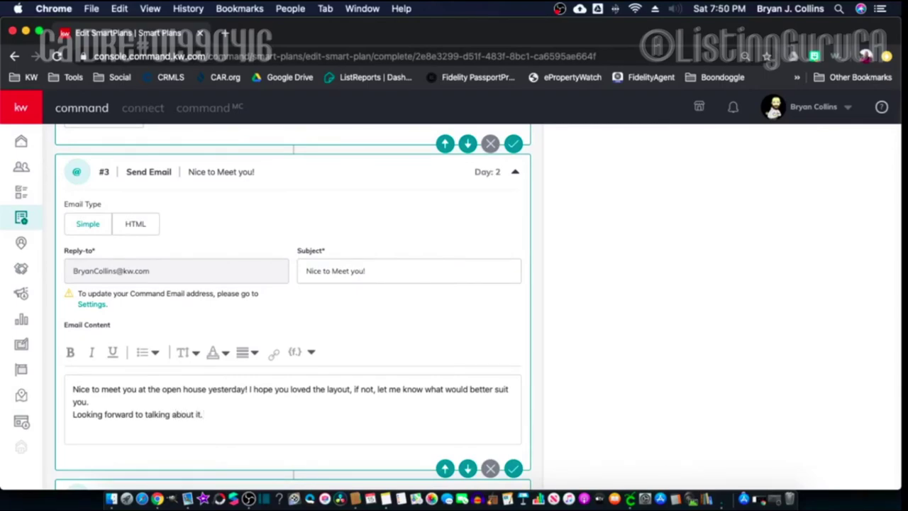
# Review the open house plan's remaining actions after the email, from the 2-day delay through the call to the day 7 text message.
pyautogui.scroll(-3, 292, 305)
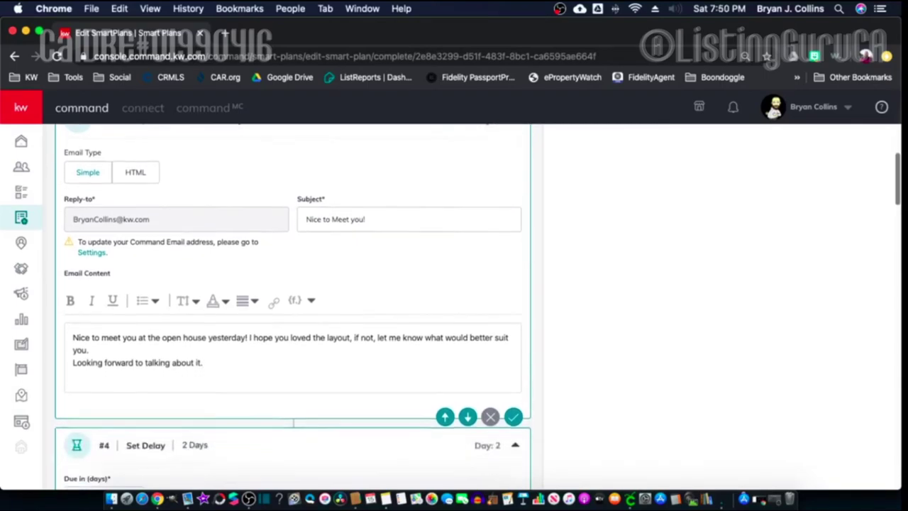
pyautogui.scroll(-6, 292, 305)
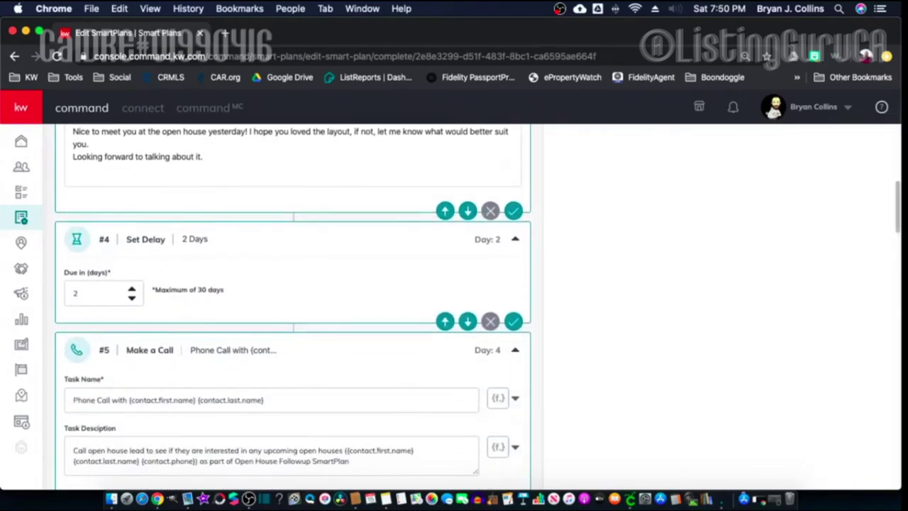
pyautogui.scroll(-4, 292, 305)
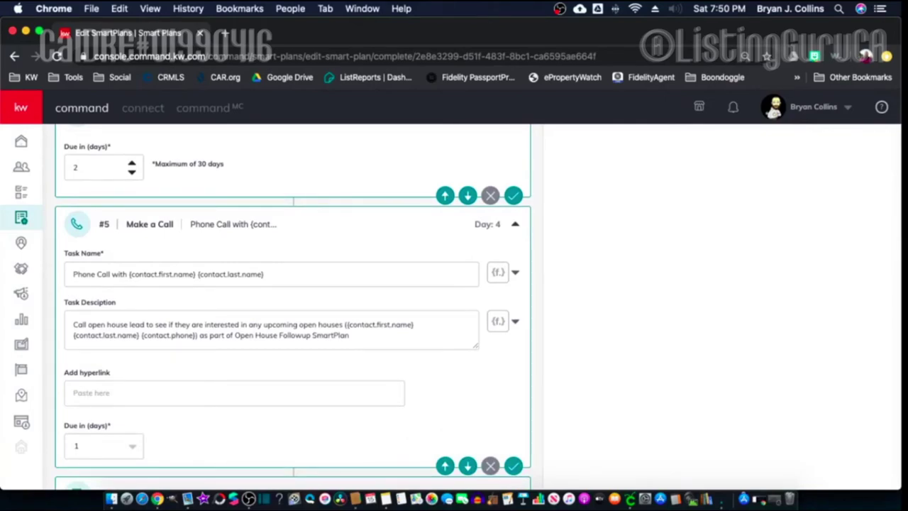
pyautogui.scroll(-7, 292, 305)
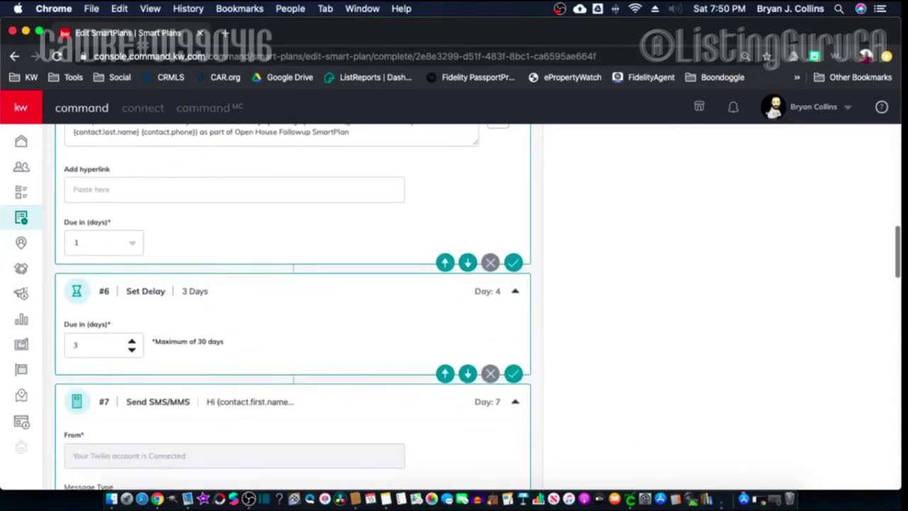
pyautogui.scroll(-5, 292, 305)
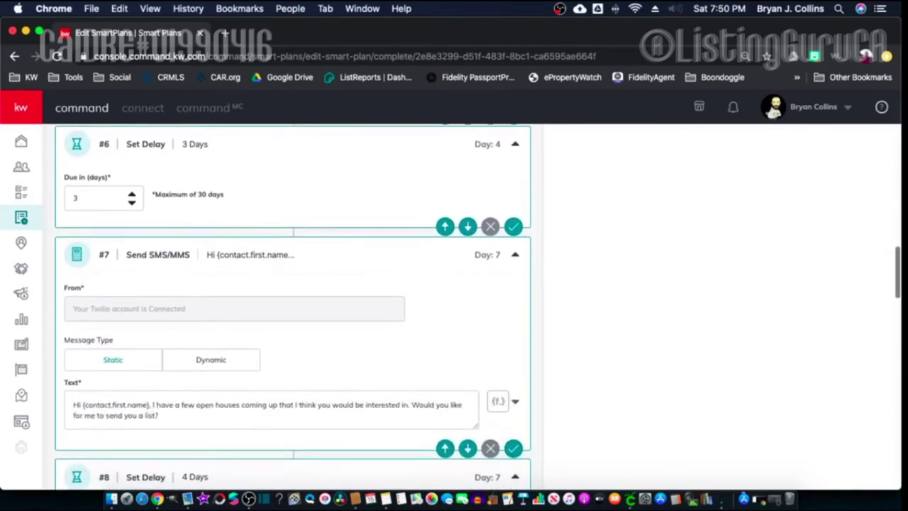
pyautogui.scroll(-2, 292, 305)
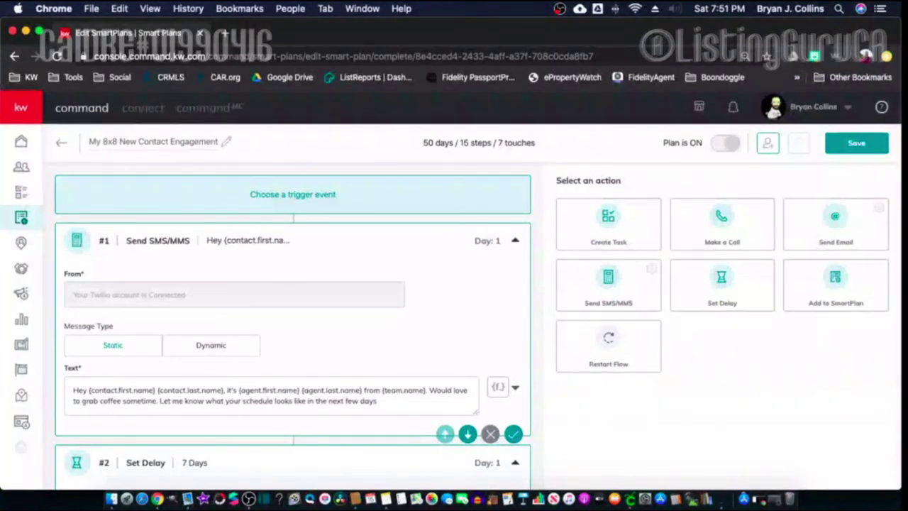
# Review the opening actions of the My 8x8 New Contact Engagement plan, from the first text message to the delay after the email task.
pyautogui.scroll(-1, 477, 305)
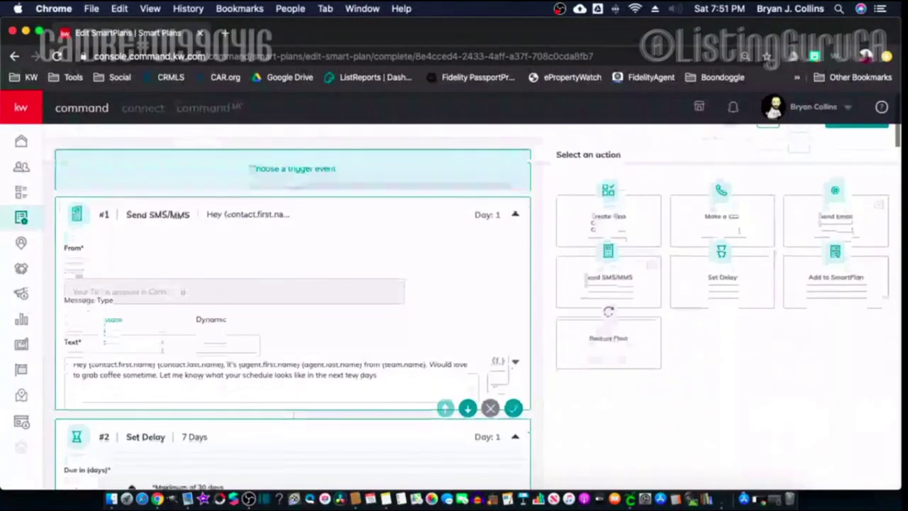
pyautogui.scroll(-1, 477, 305)
pyautogui.scroll(-1, 477, 305)
pyautogui.scroll(-10, 476, 305)
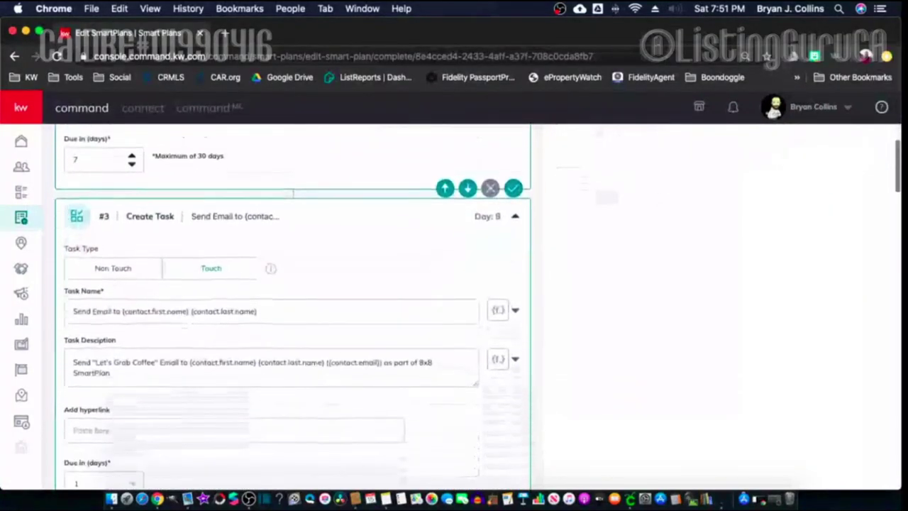
pyautogui.scroll(-1, 476, 305)
pyautogui.scroll(-1, 477, 305)
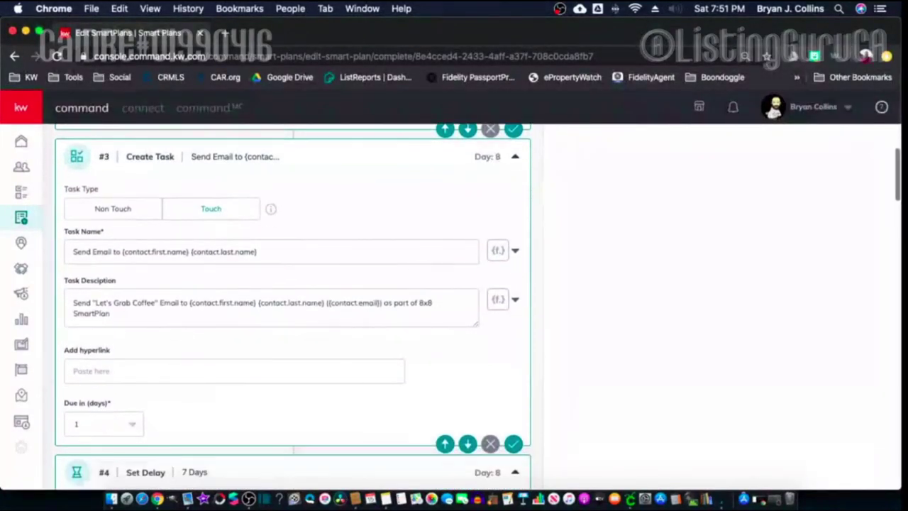
pyautogui.scroll(-10, 477, 305)
pyautogui.scroll(1, 477, 305)
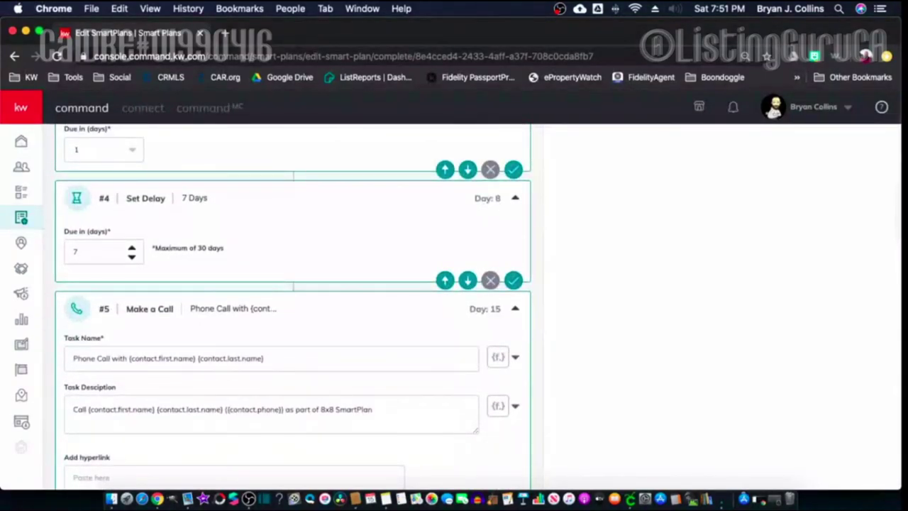
# Examine the 8x8 plan's following actions, from the phone call and check-in text to the Add to SmartPlan action.
pyautogui.scroll(-8, 476, 305)
pyautogui.scroll(-1, 476, 305)
pyautogui.scroll(2, 477, 304)
pyautogui.scroll(-2, 477, 305)
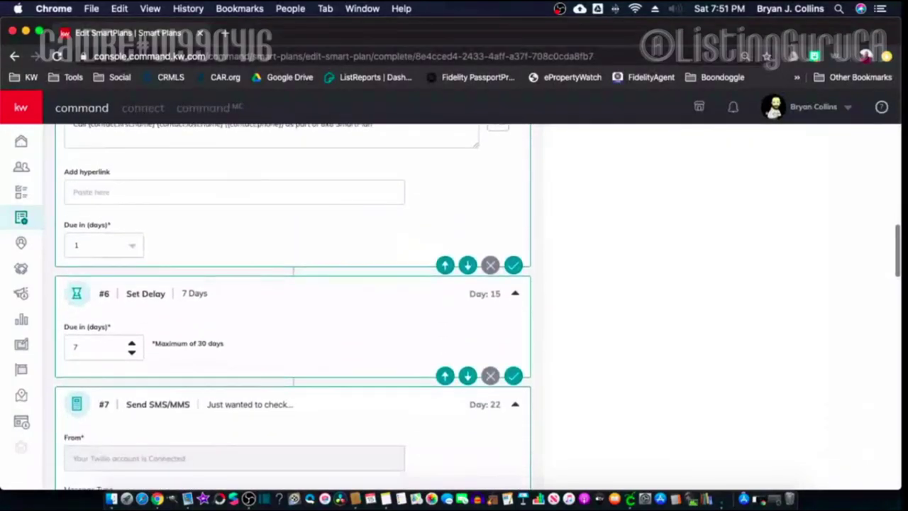
pyautogui.scroll(4, 293, 304)
pyautogui.scroll(-4, 293, 305)
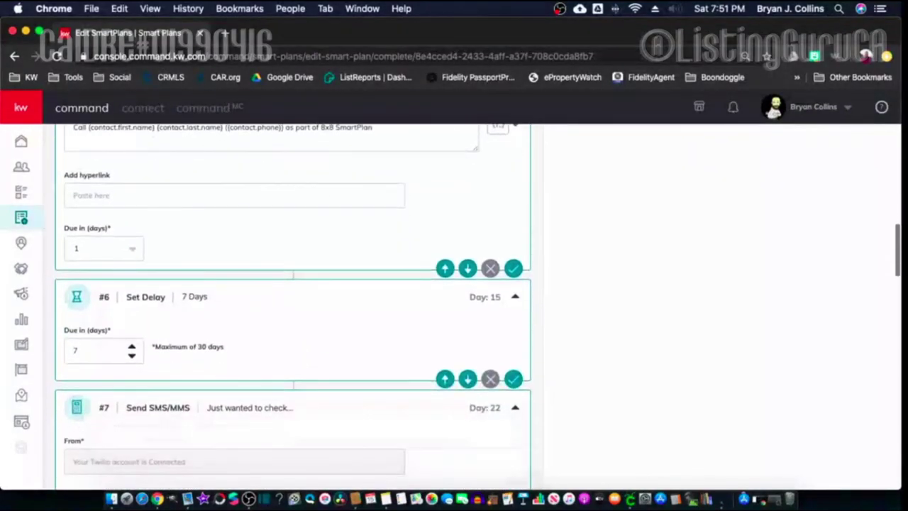
pyautogui.scroll(-6, 293, 305)
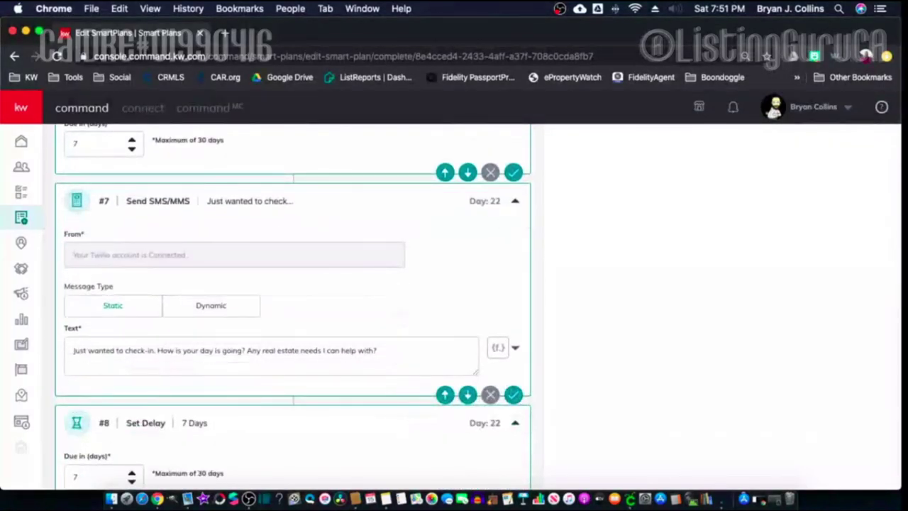
pyautogui.scroll(-6, 292, 305)
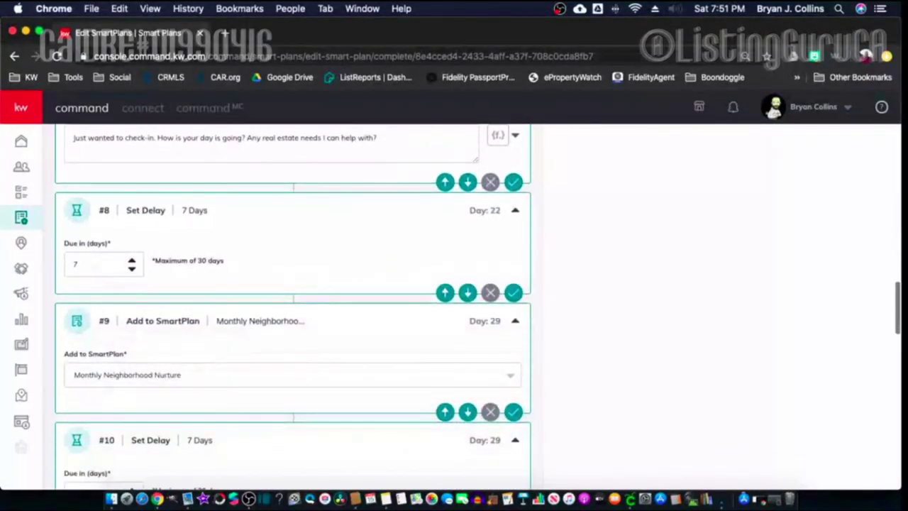
pyautogui.scroll(-1, 293, 305)
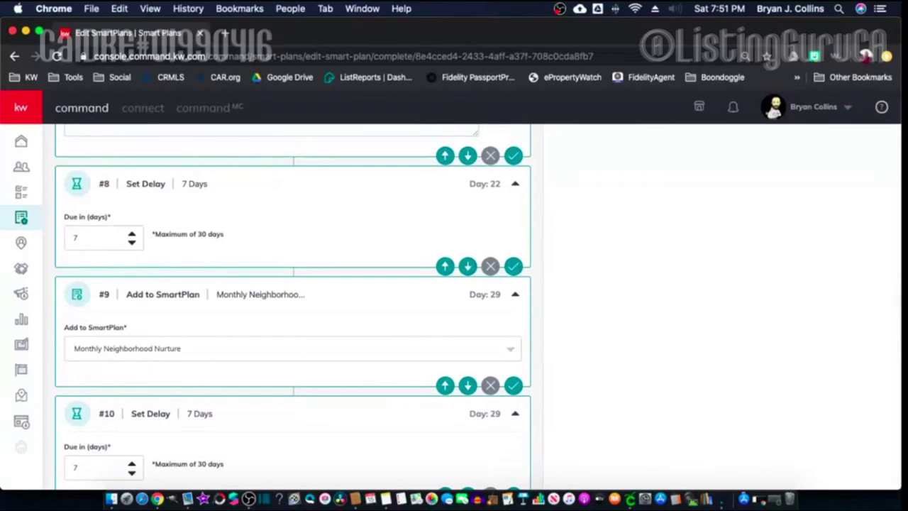